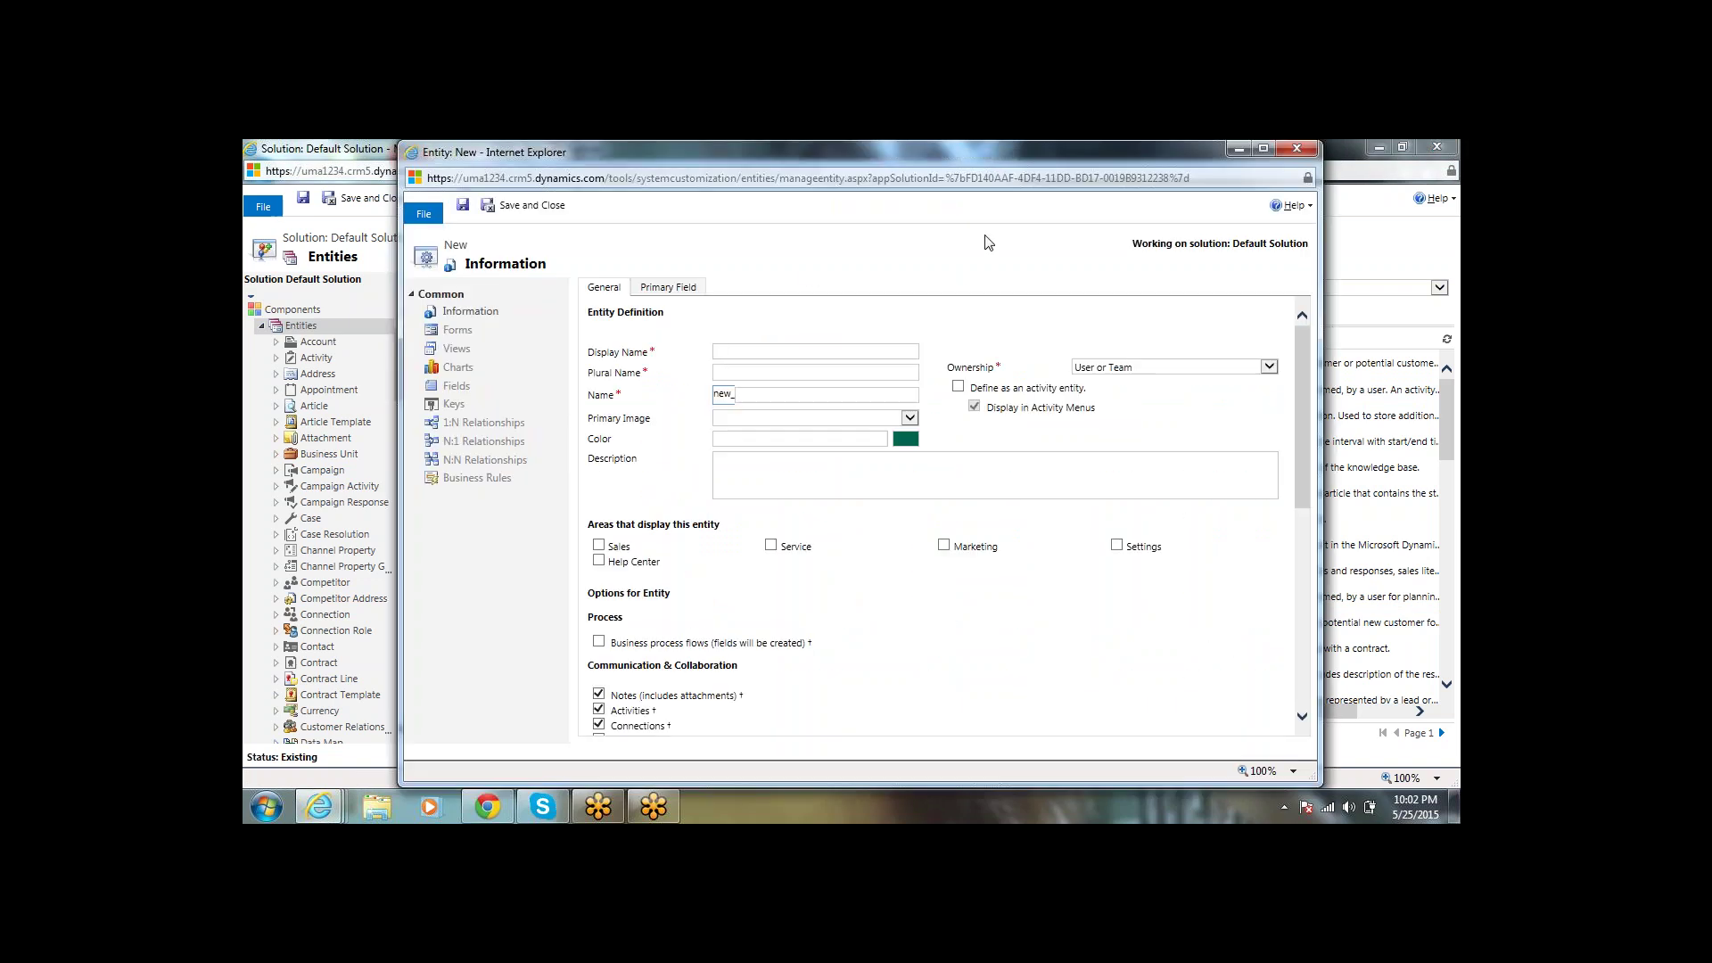
Step: Maximize the new entity form and set the entity's display name to Custom Entity
double_click(1021, 157)
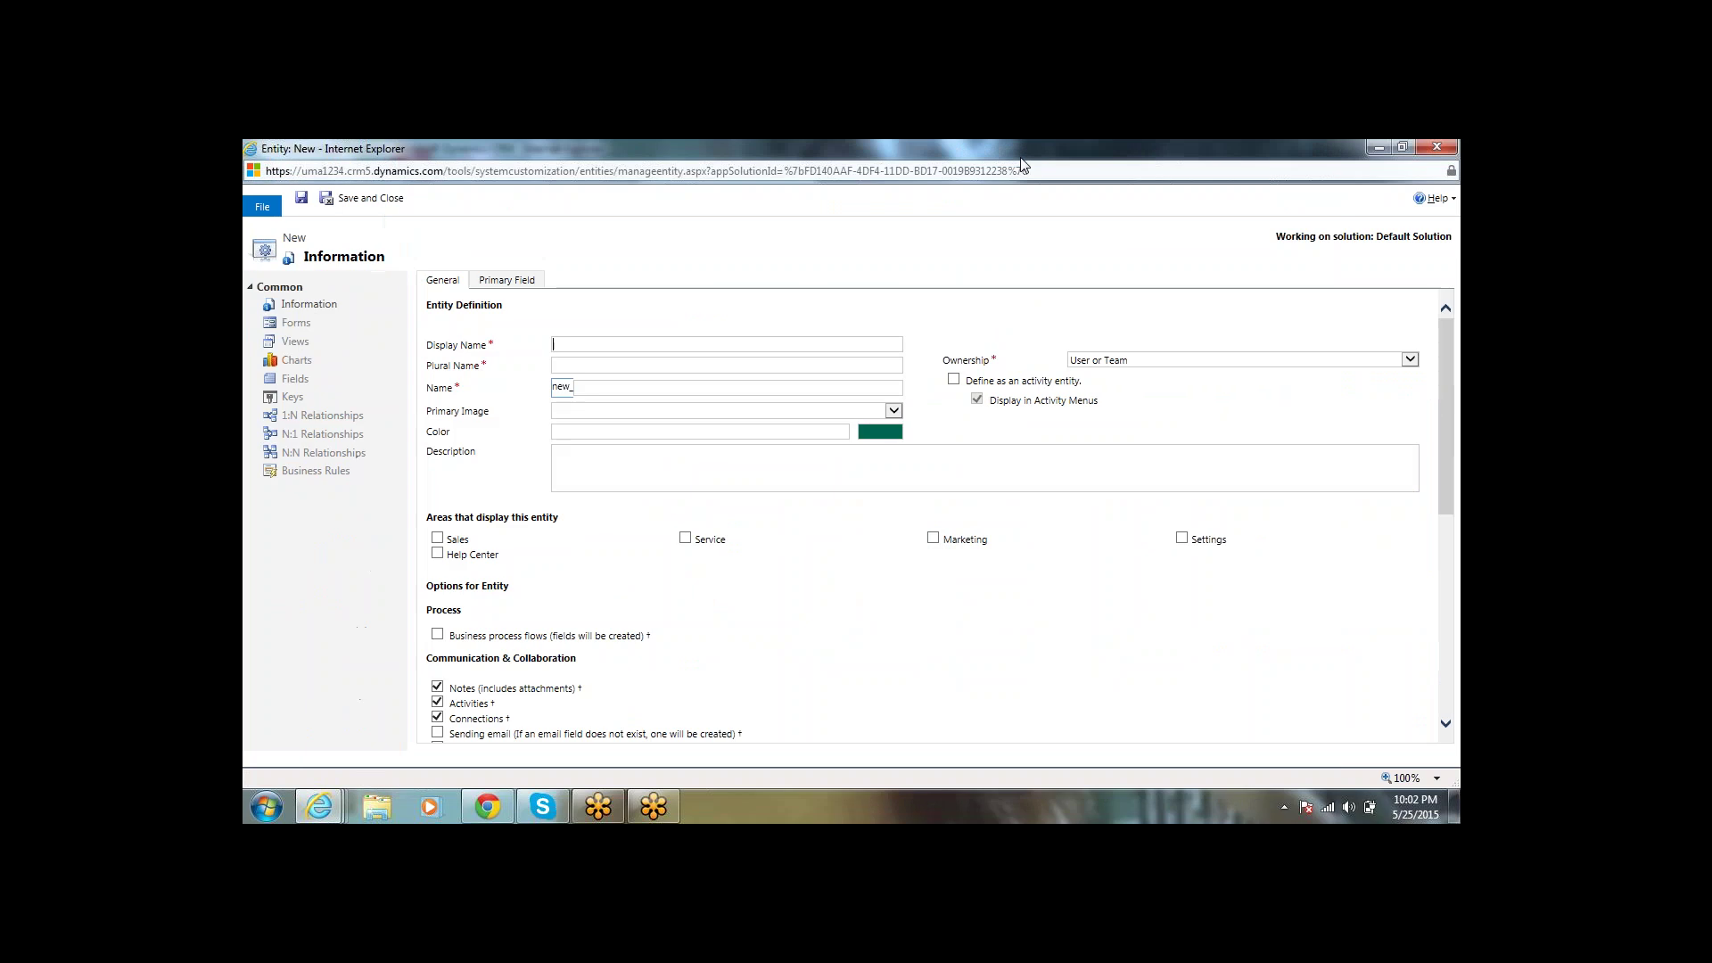
left_click(676, 344)
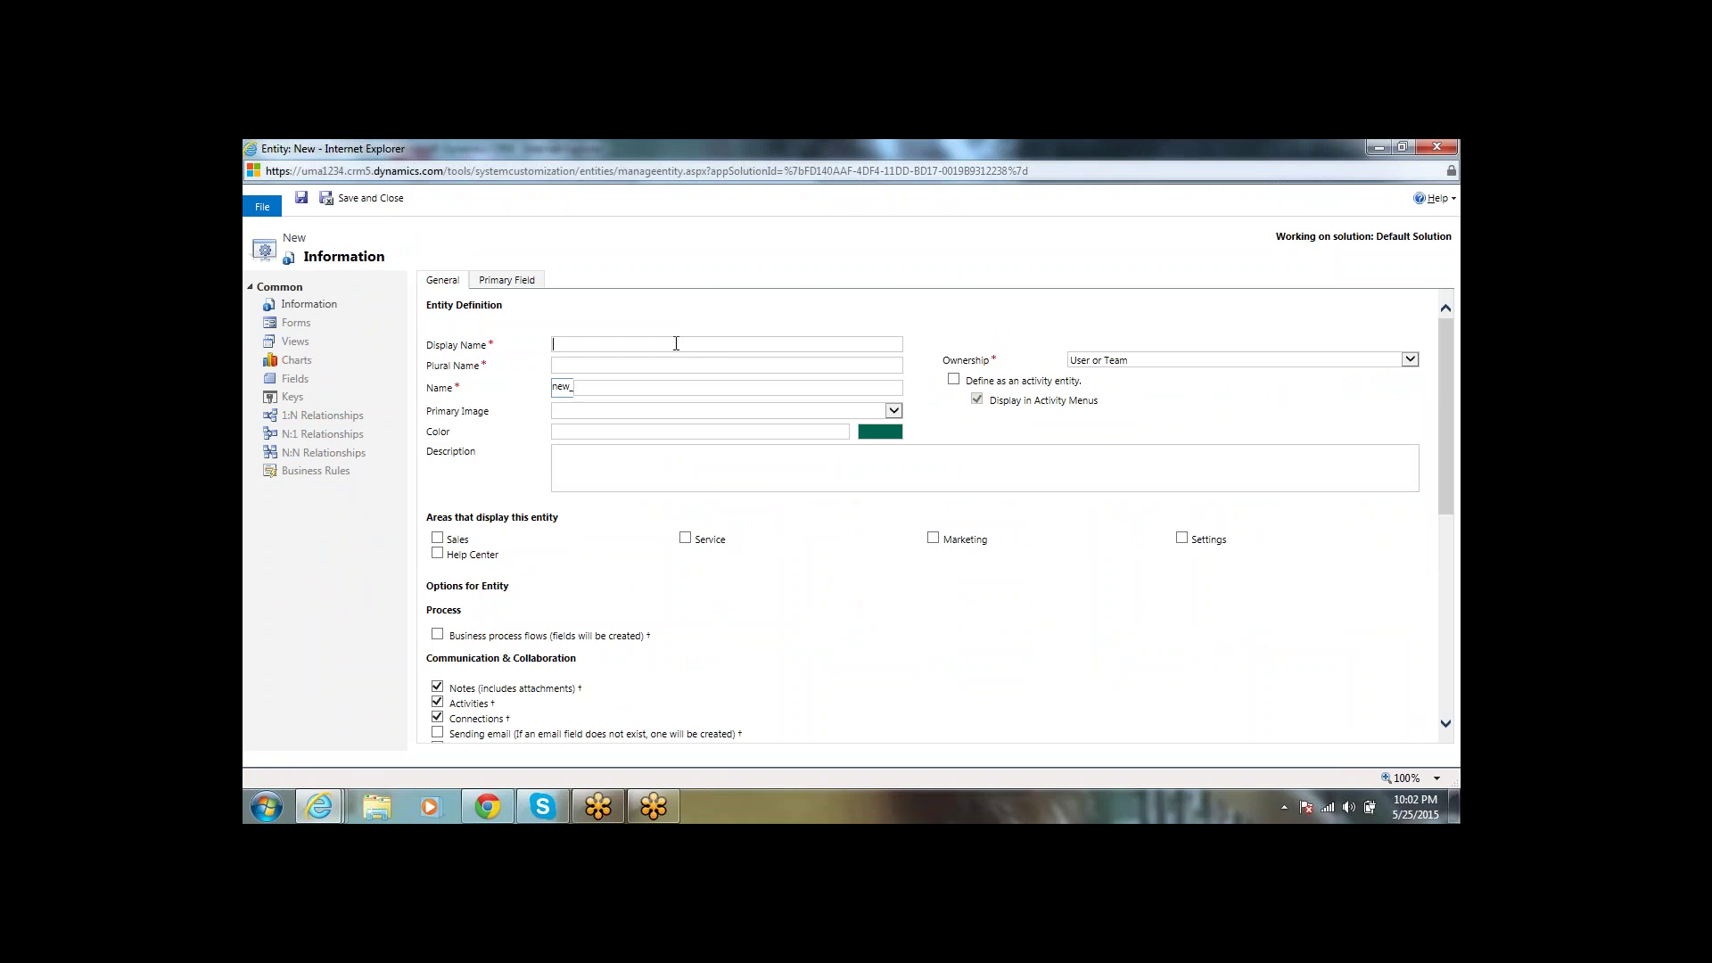
type("Custom Entity")
Step: Set the entity's plural name to Custom Entites, reusing the text of the display name
left_click(672, 367)
left_click_drag(629, 348, 532, 350)
key("ctrl+c")
left_click(568, 367)
key("ctrl+v")
key("BackSpace")
type("es")
Step: Examine the new entity's color field and the available choices for its primary image and ownership
left_click(634, 431)
left_click(678, 431)
left_click(624, 412)
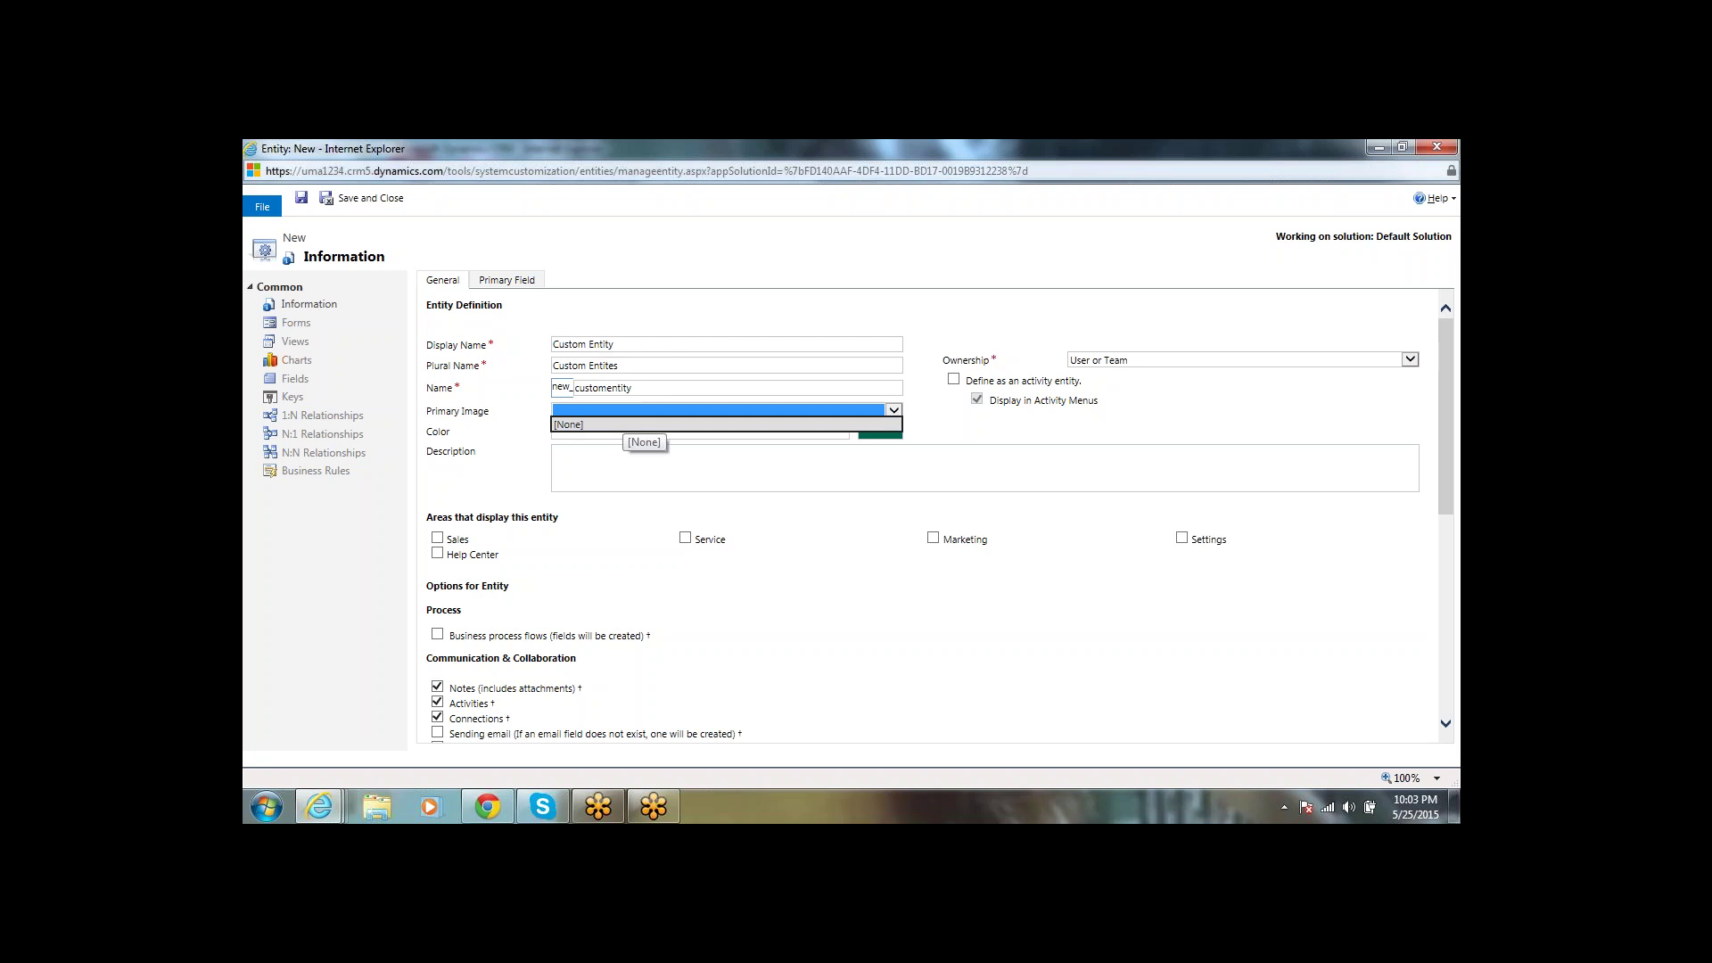
left_click(603, 426)
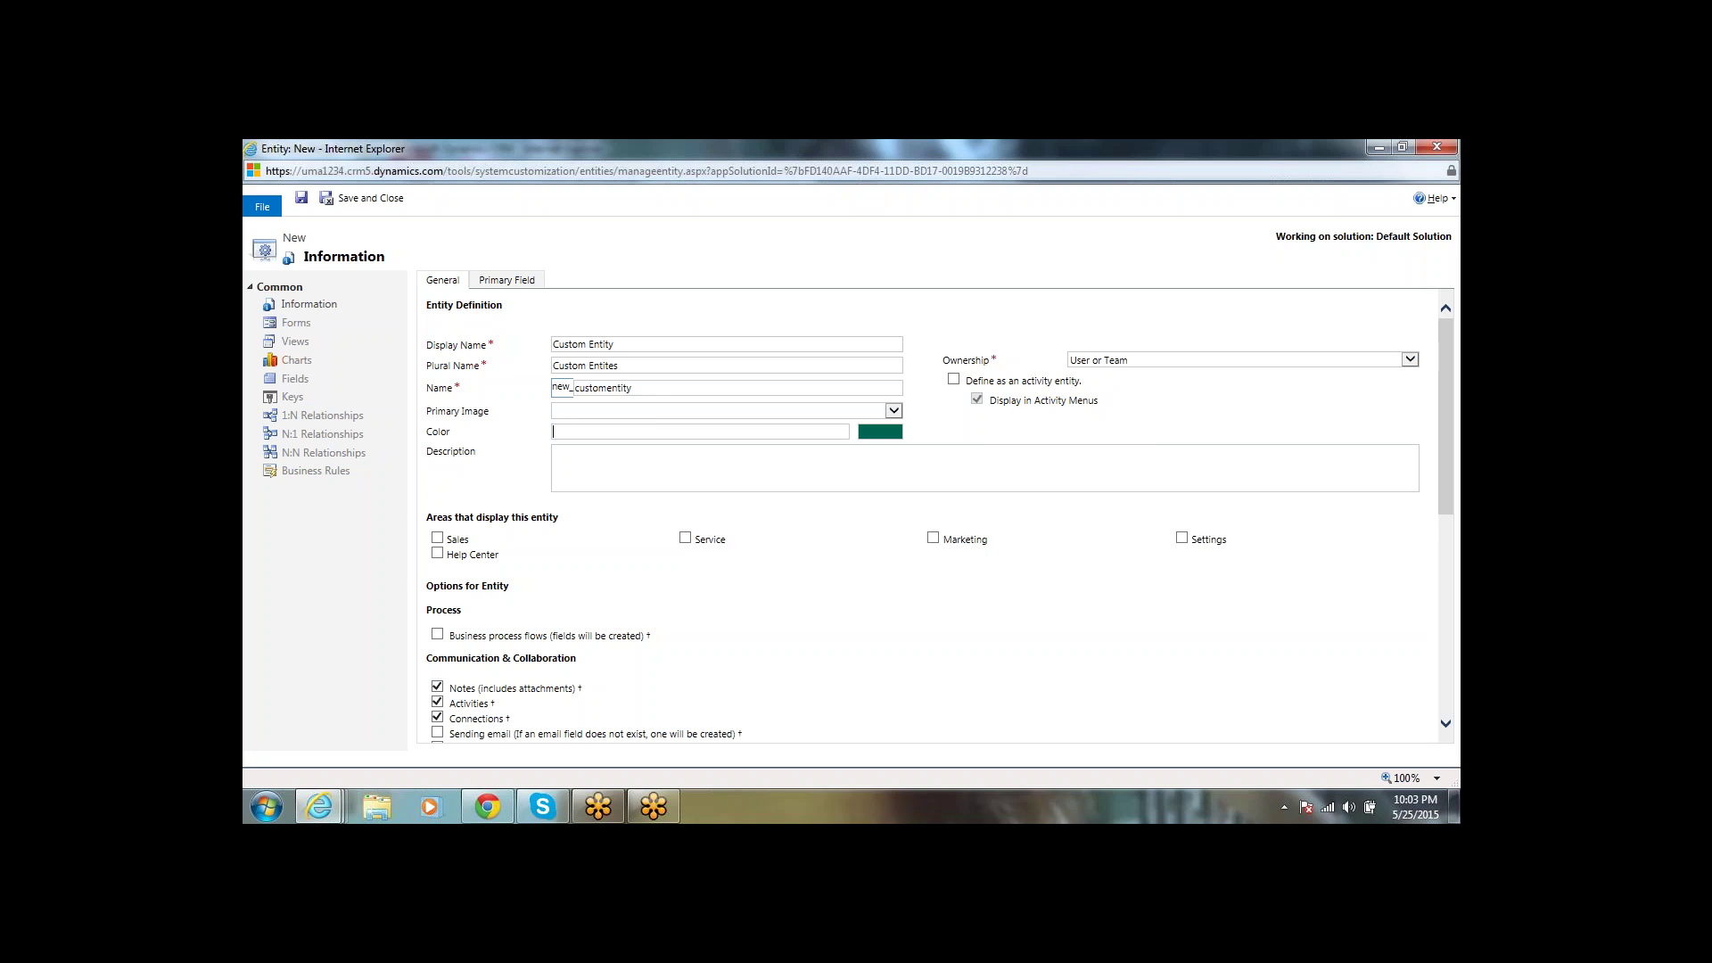
left_click(1120, 369)
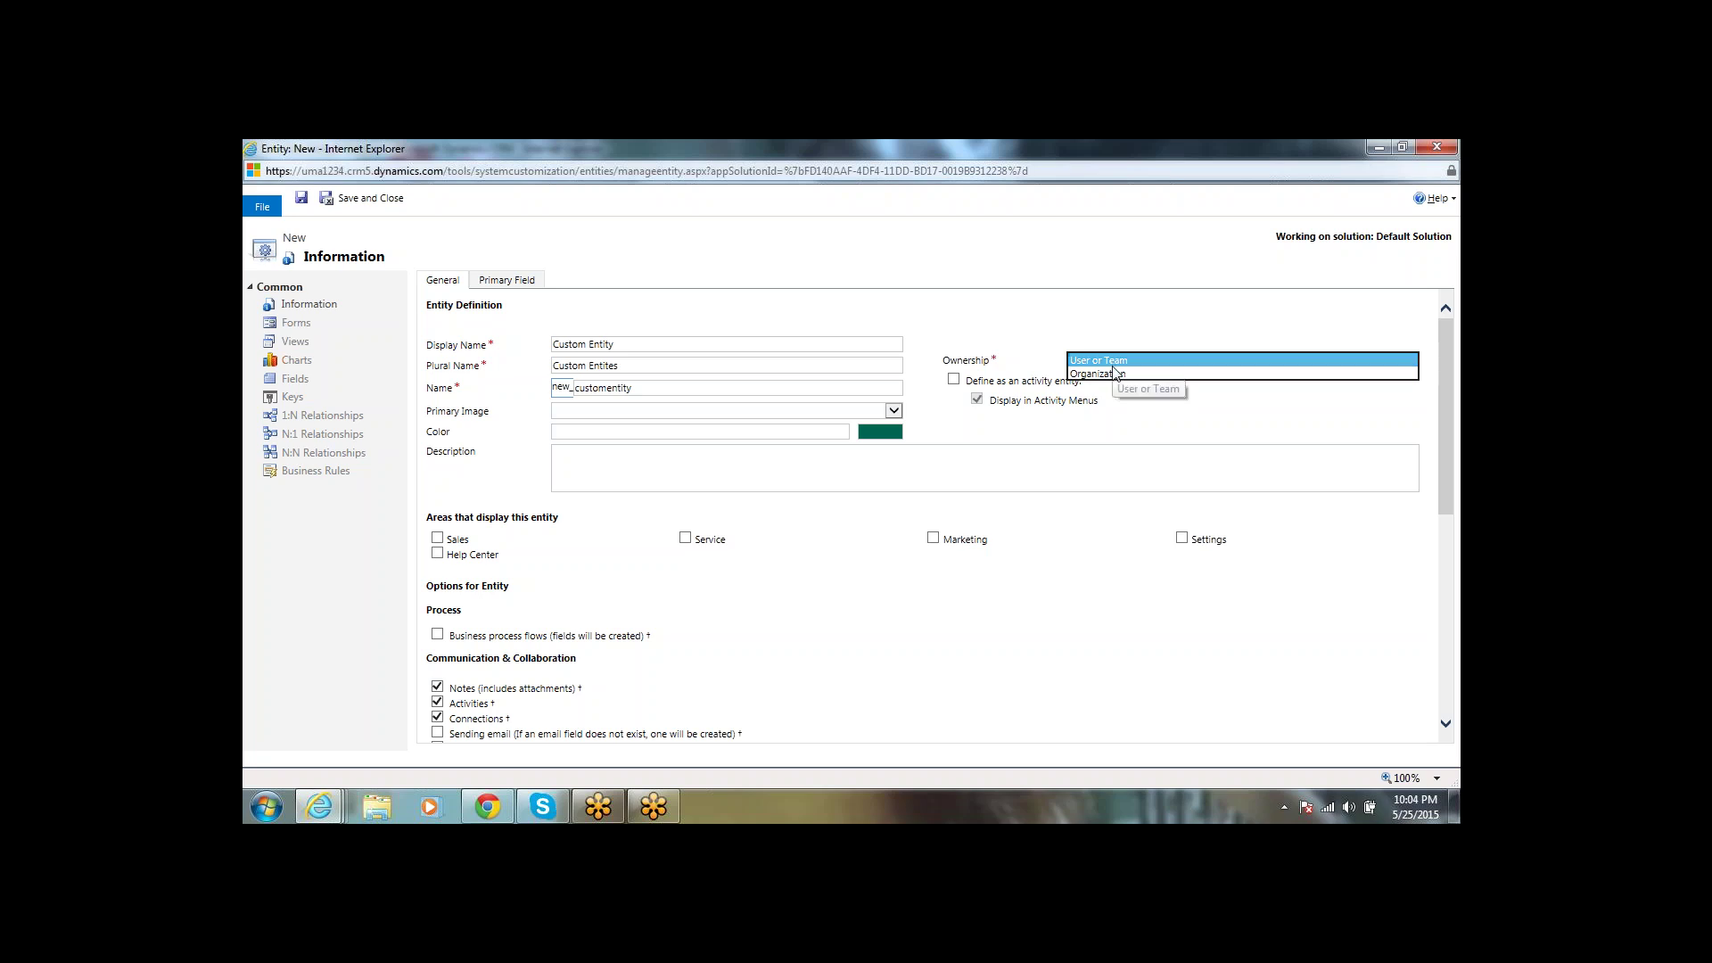
left_click(1128, 392)
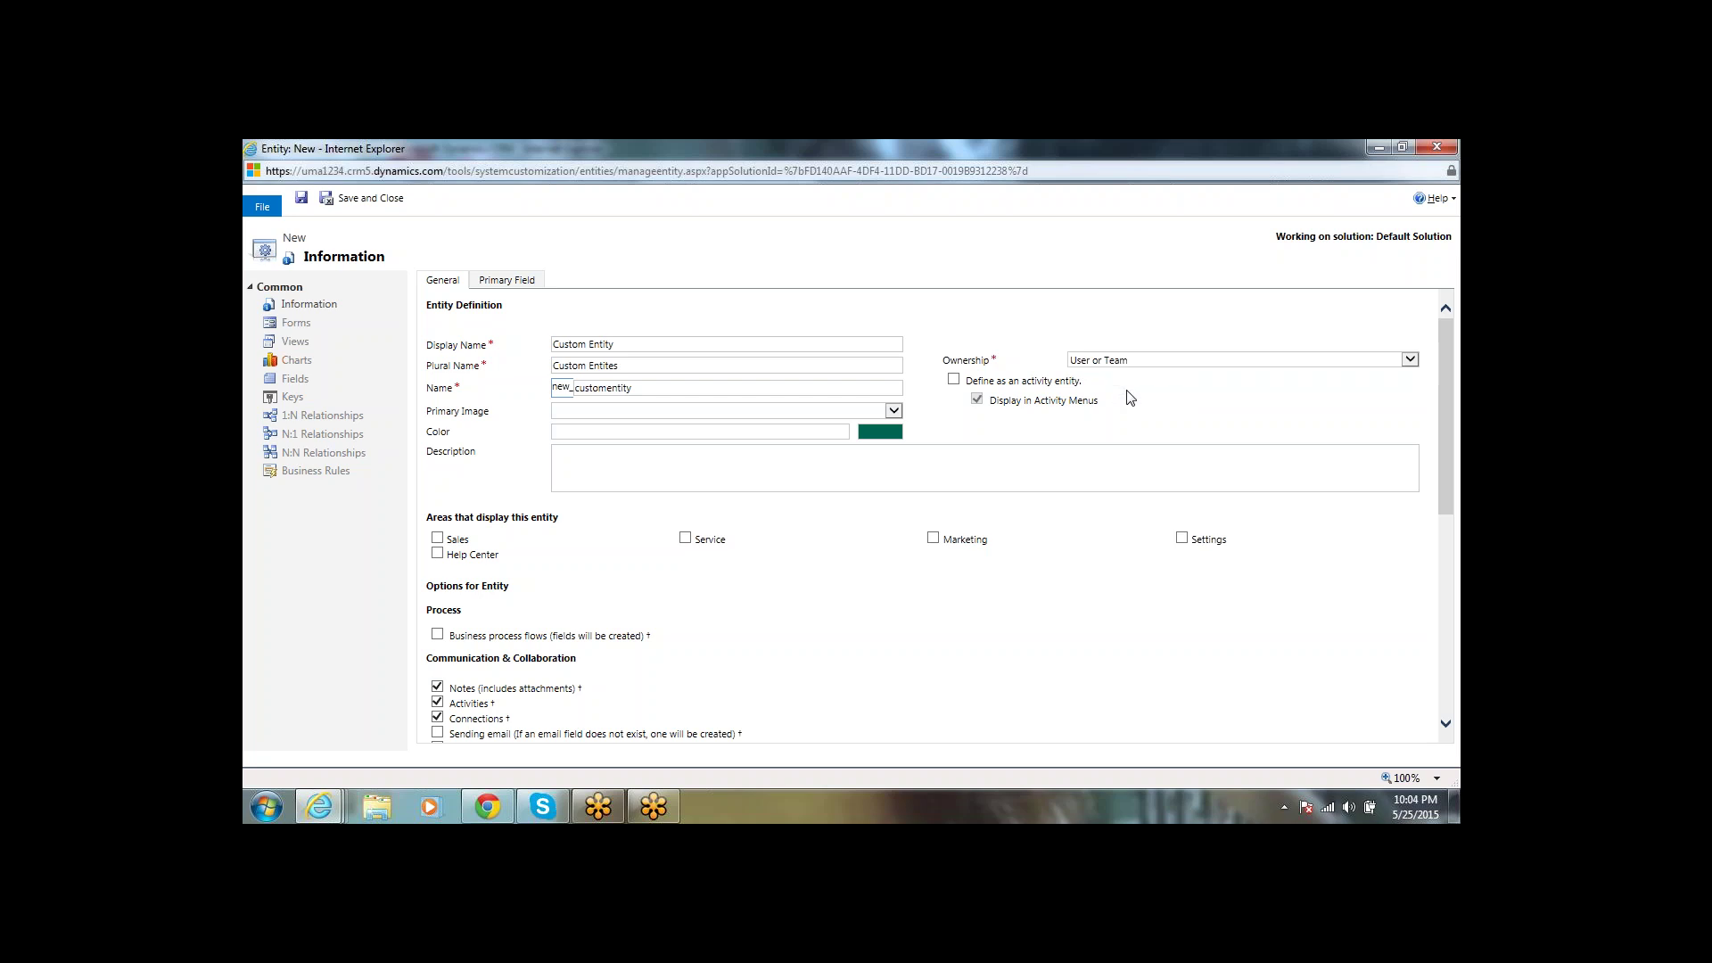
left_click(1117, 362)
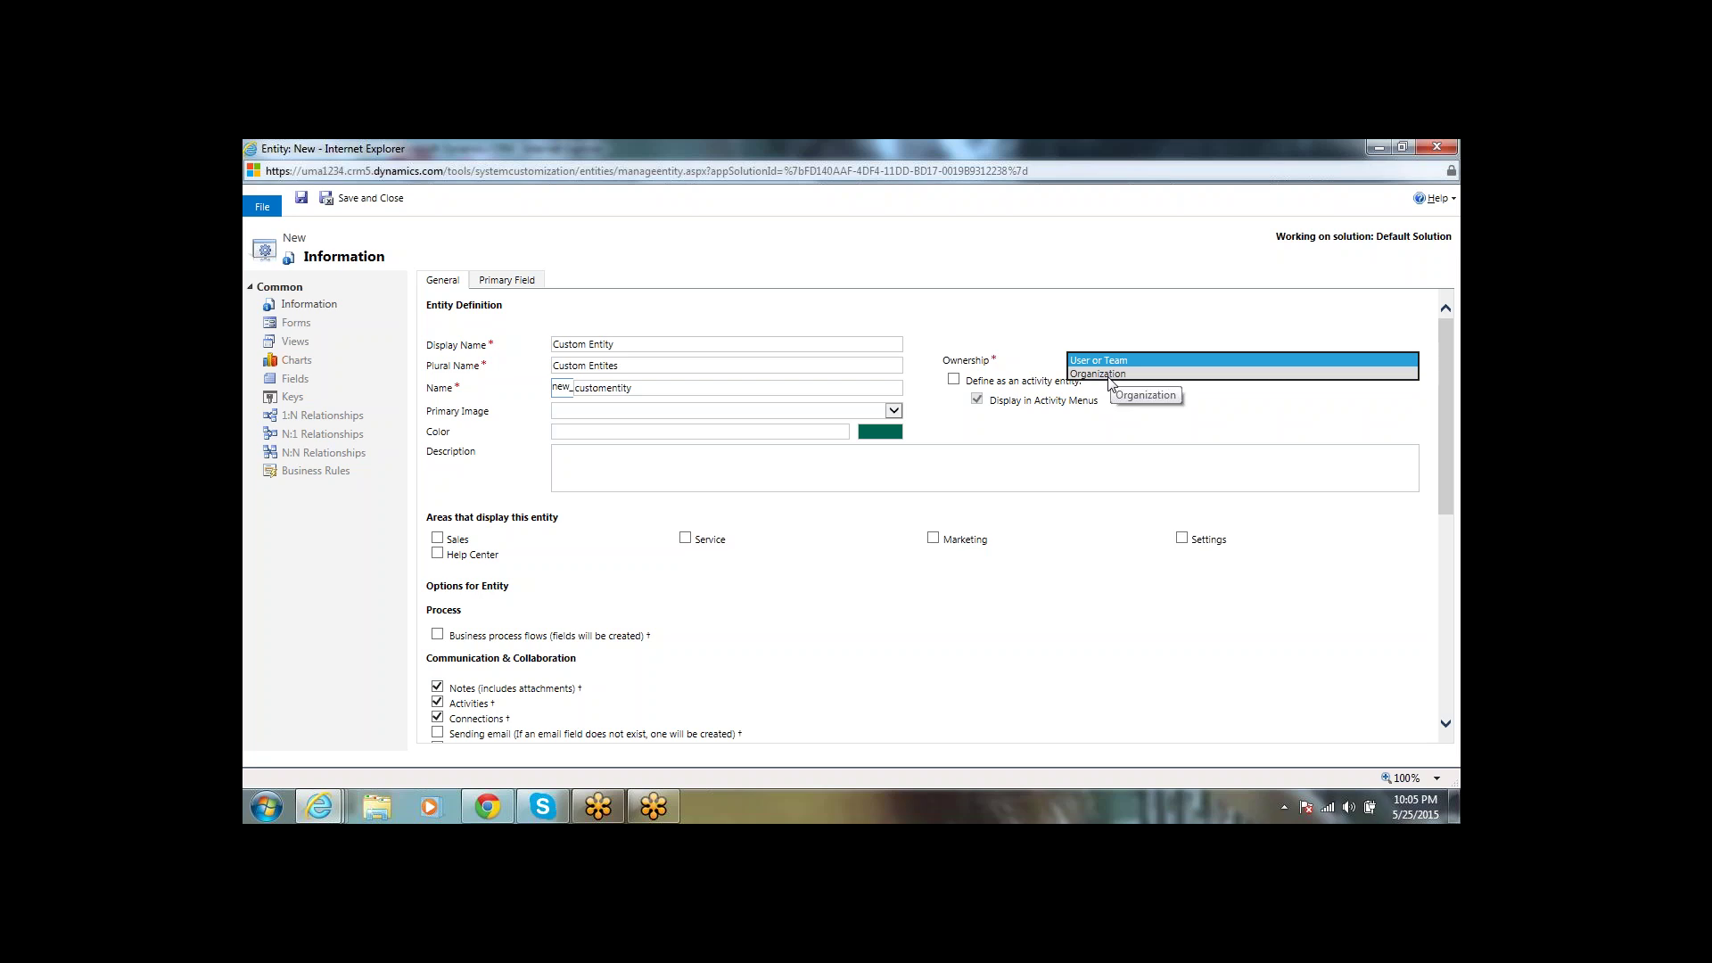
left_click(1124, 425)
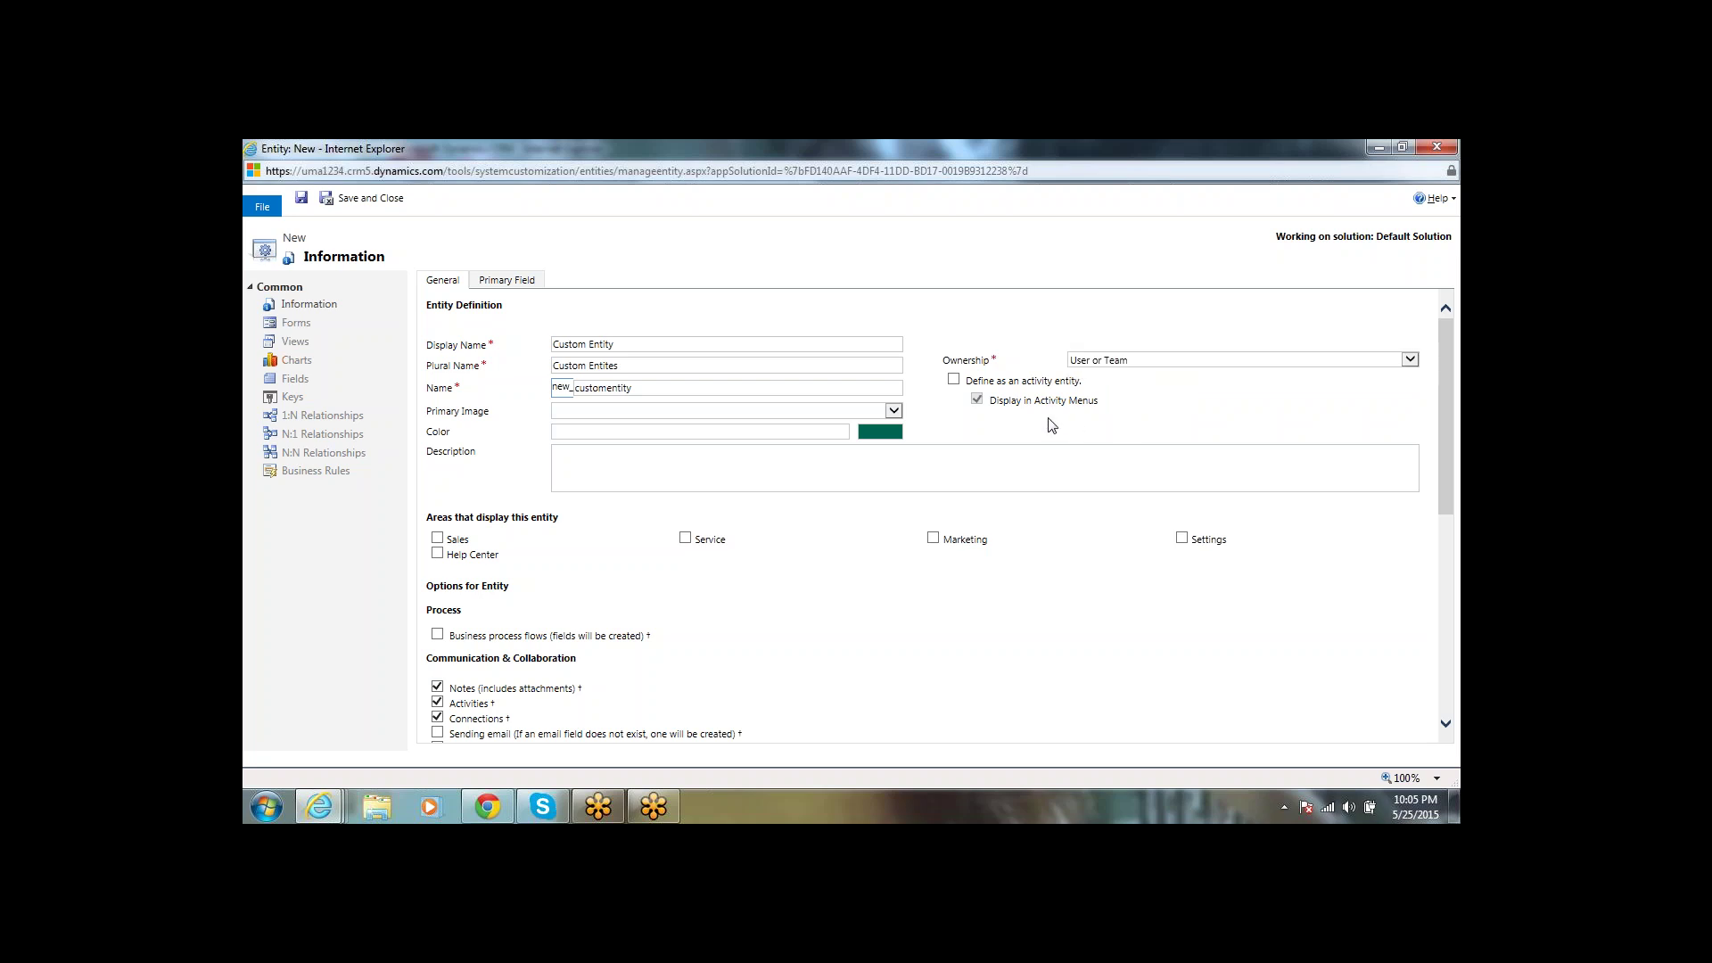
Step: Try defining the entity as an activity entity, clear that option, and display the entity in the Sales area
left_click(956, 382)
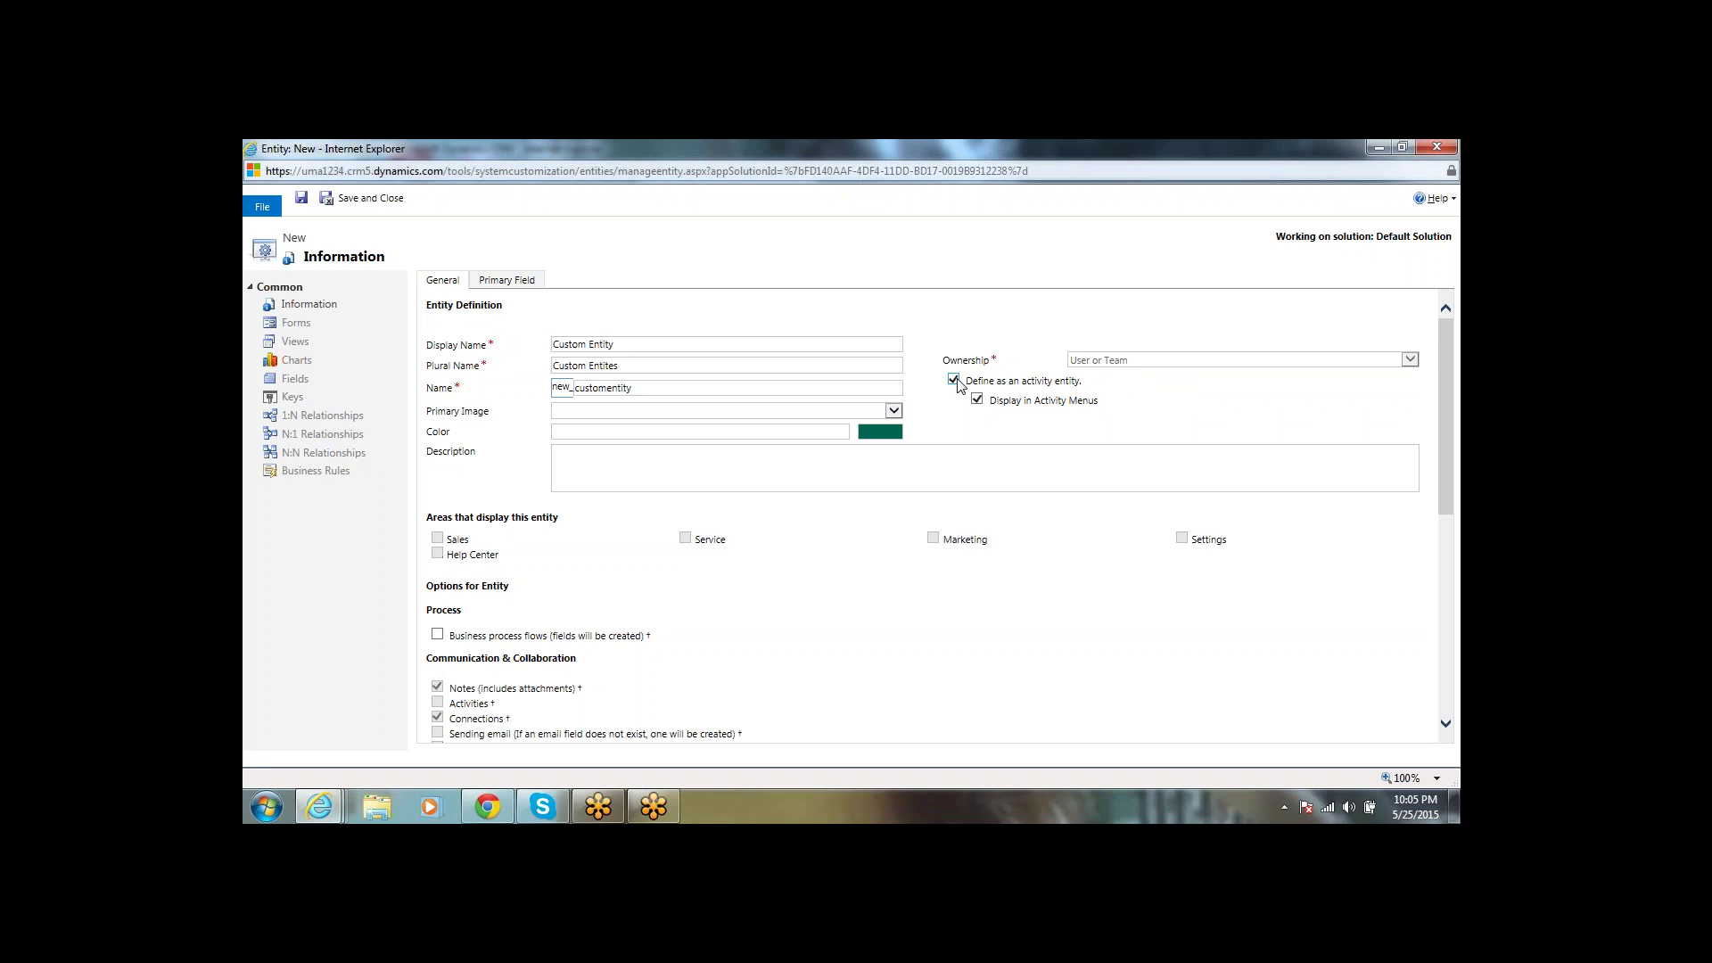
left_click(956, 382)
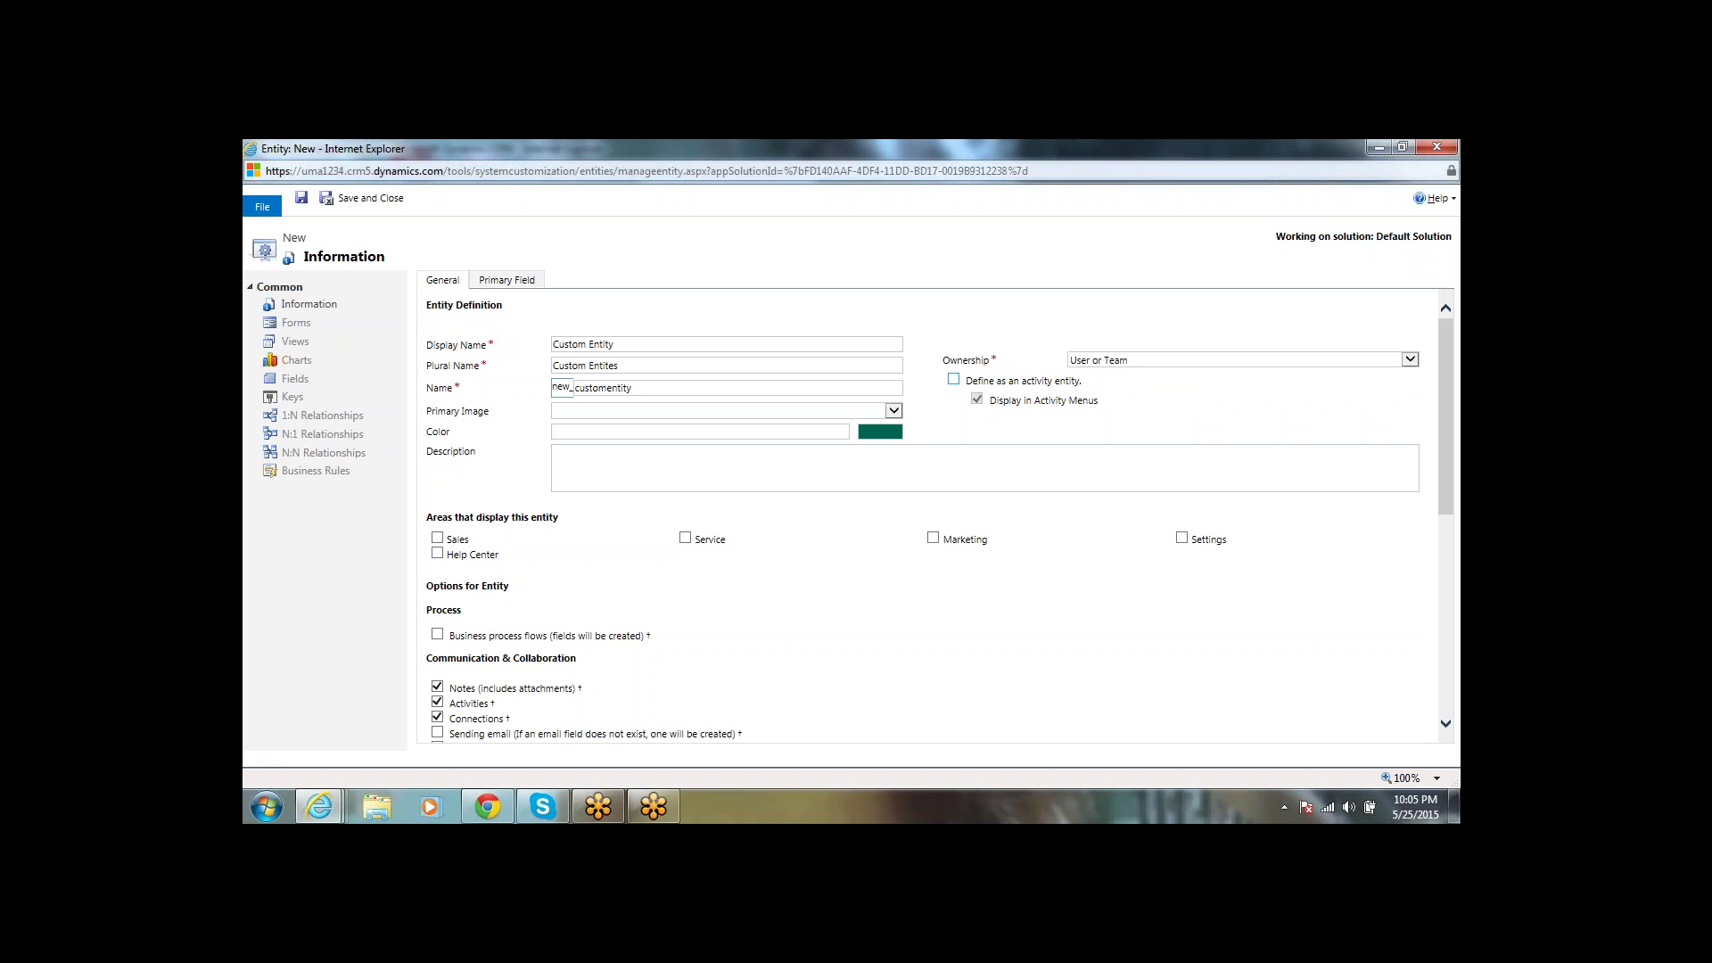
left_click(954, 381)
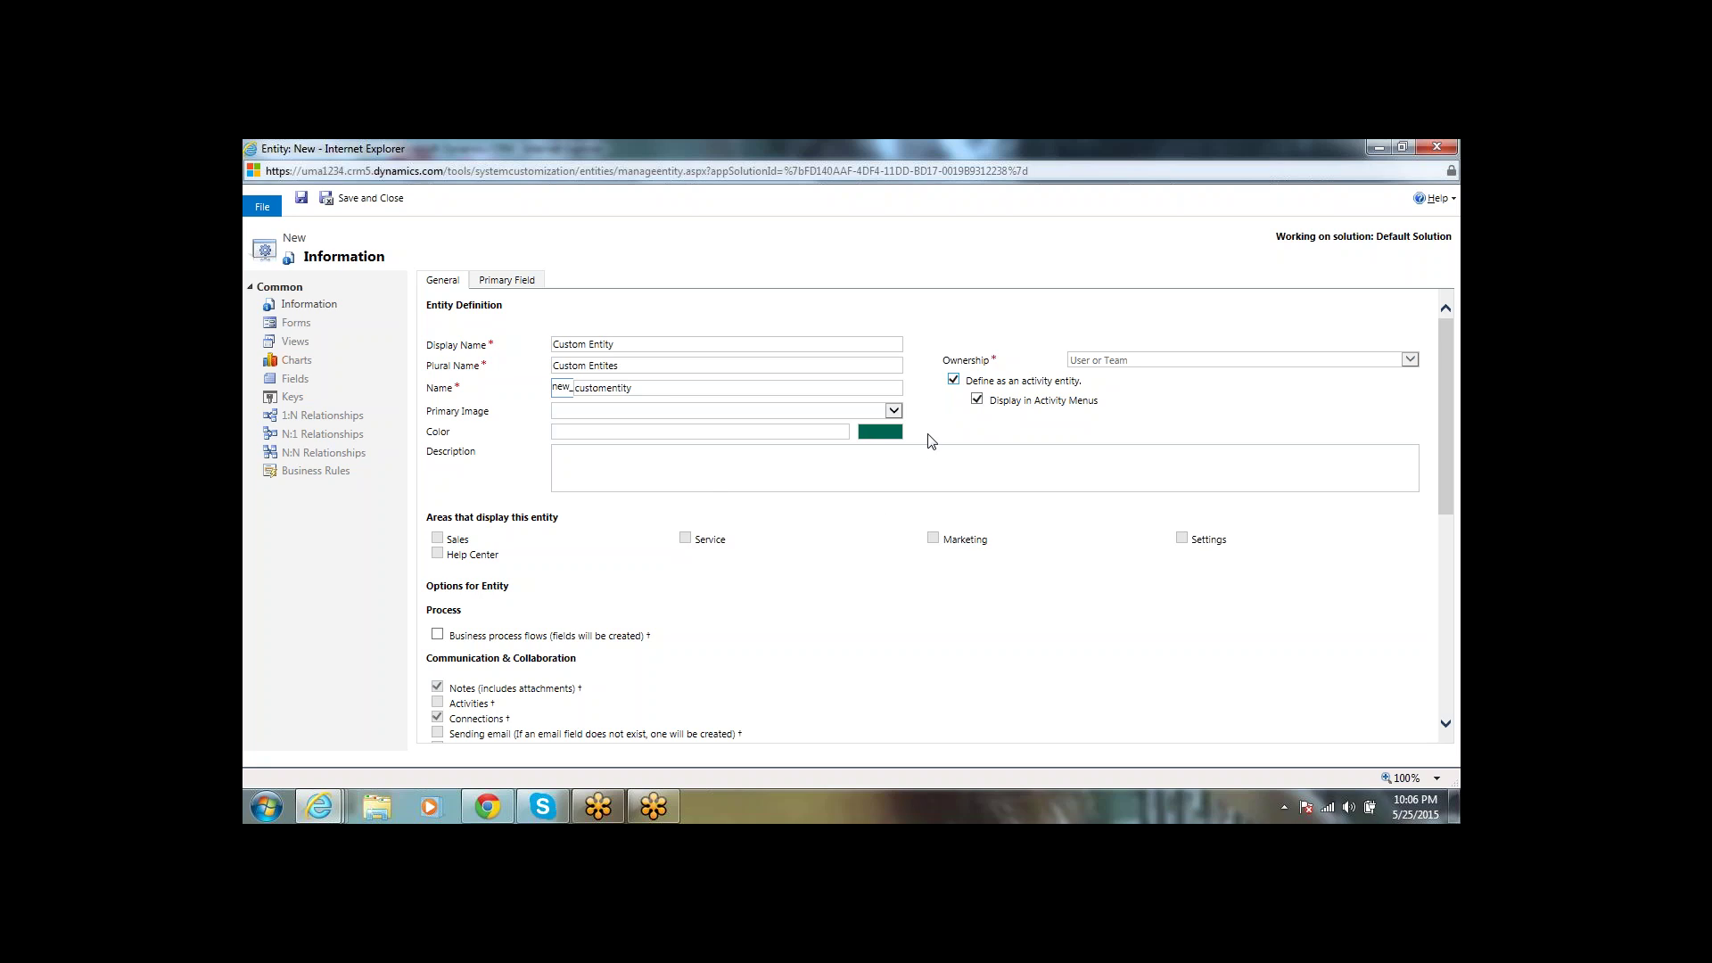
left_click(953, 381)
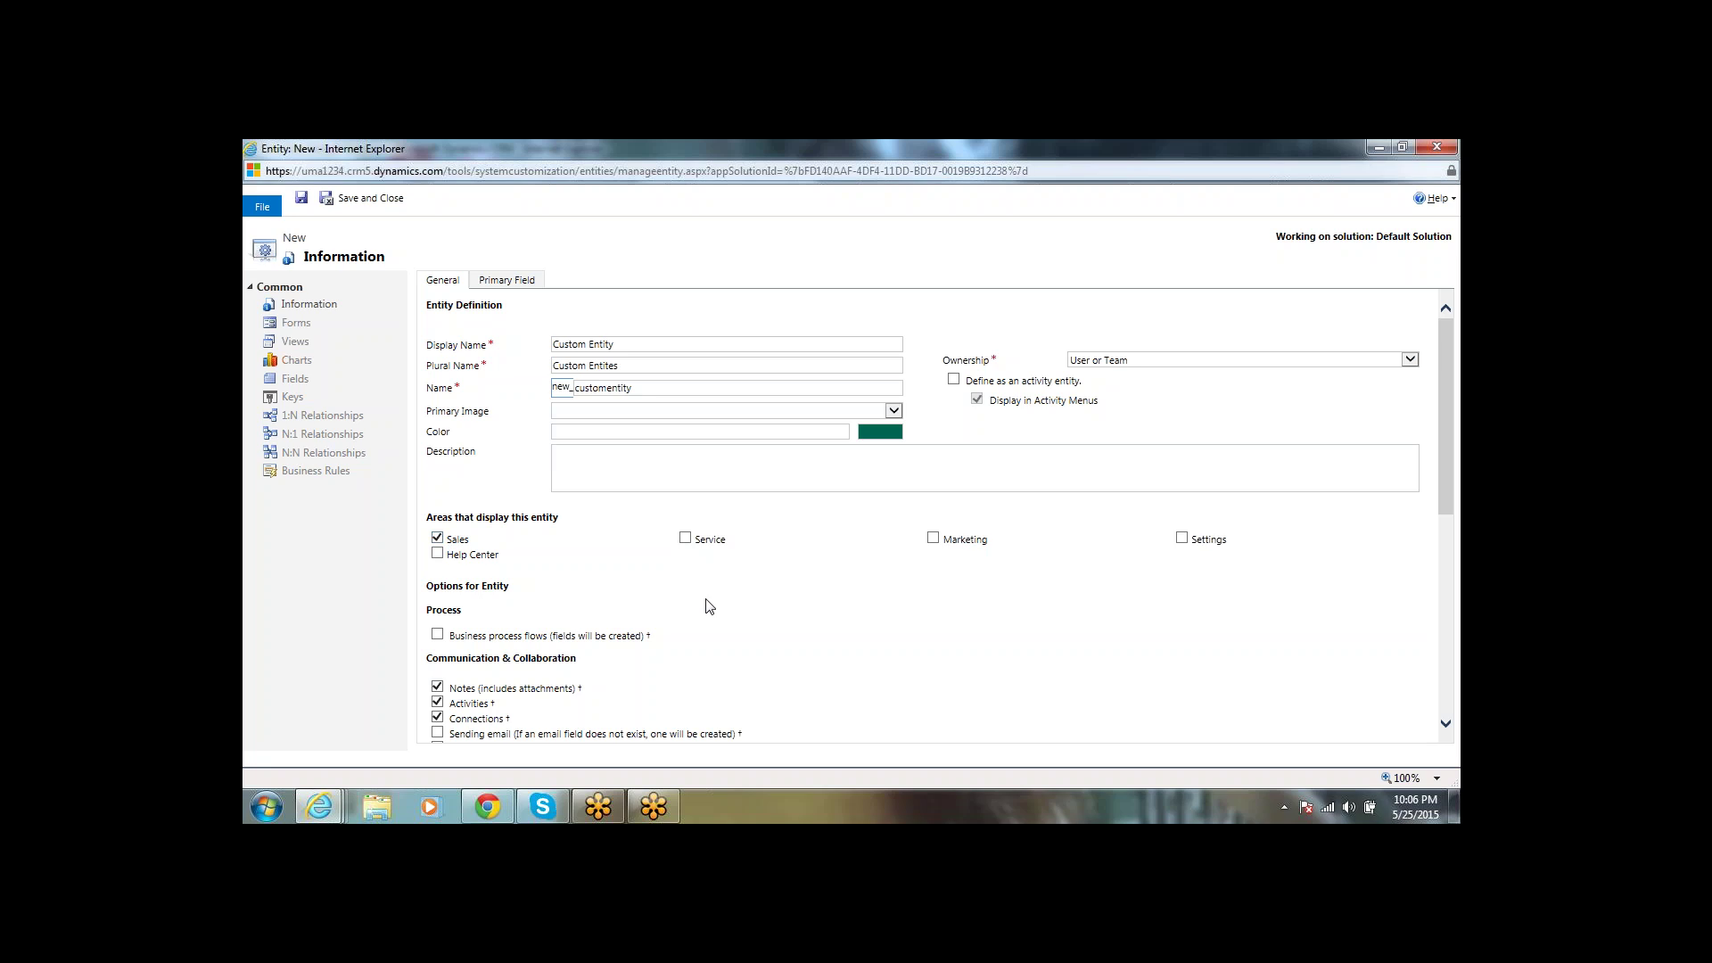
scroll(709, 606, "down", 2)
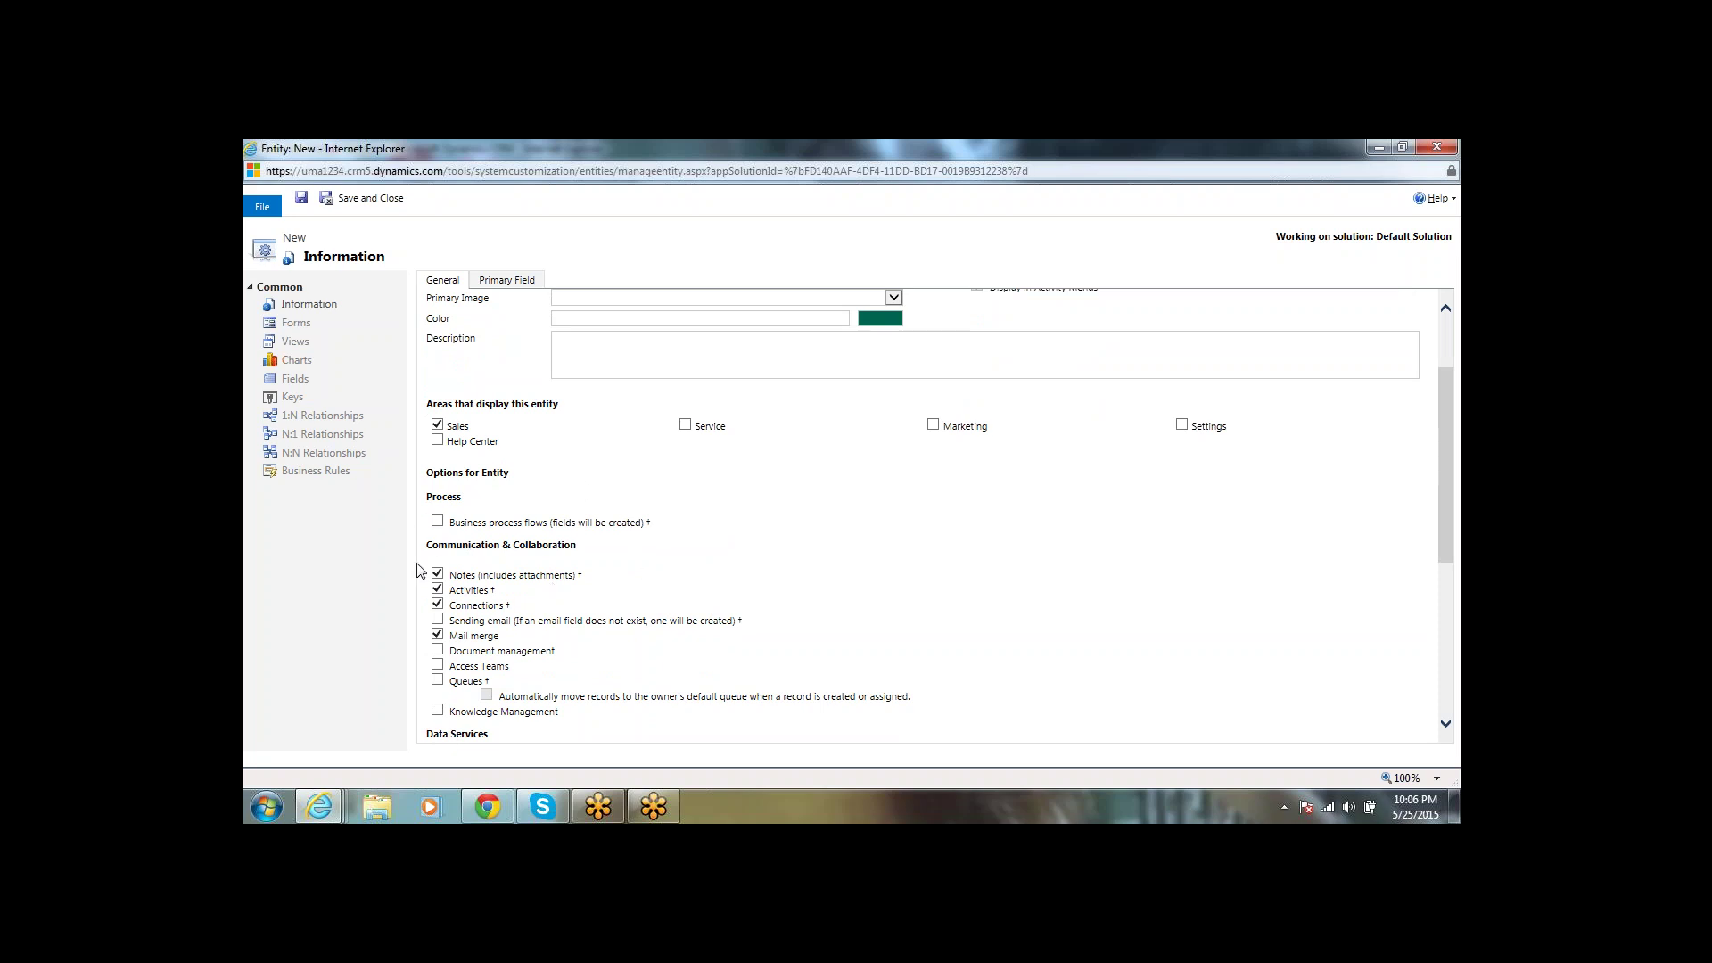
left_click(438, 525)
left_click(438, 524)
left_click(437, 589)
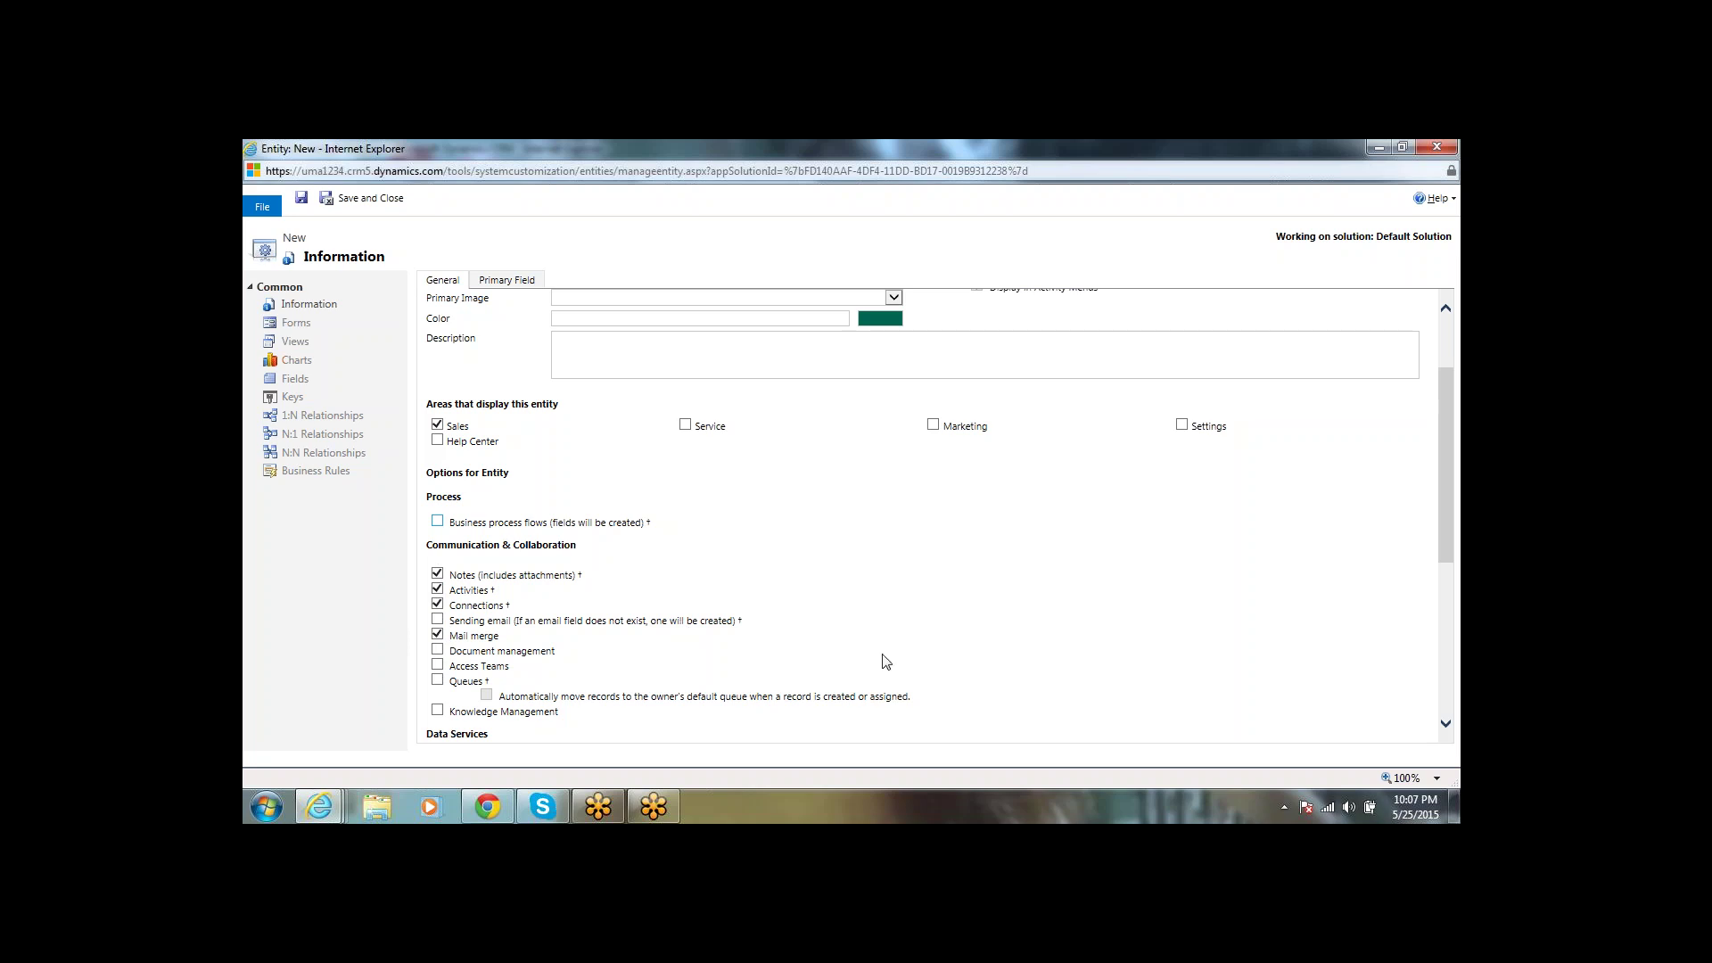
Step: Enable quick create and auditing for the entity in its data services options, keeping duplicate detection on
left_click(1446, 725)
left_click(1446, 726)
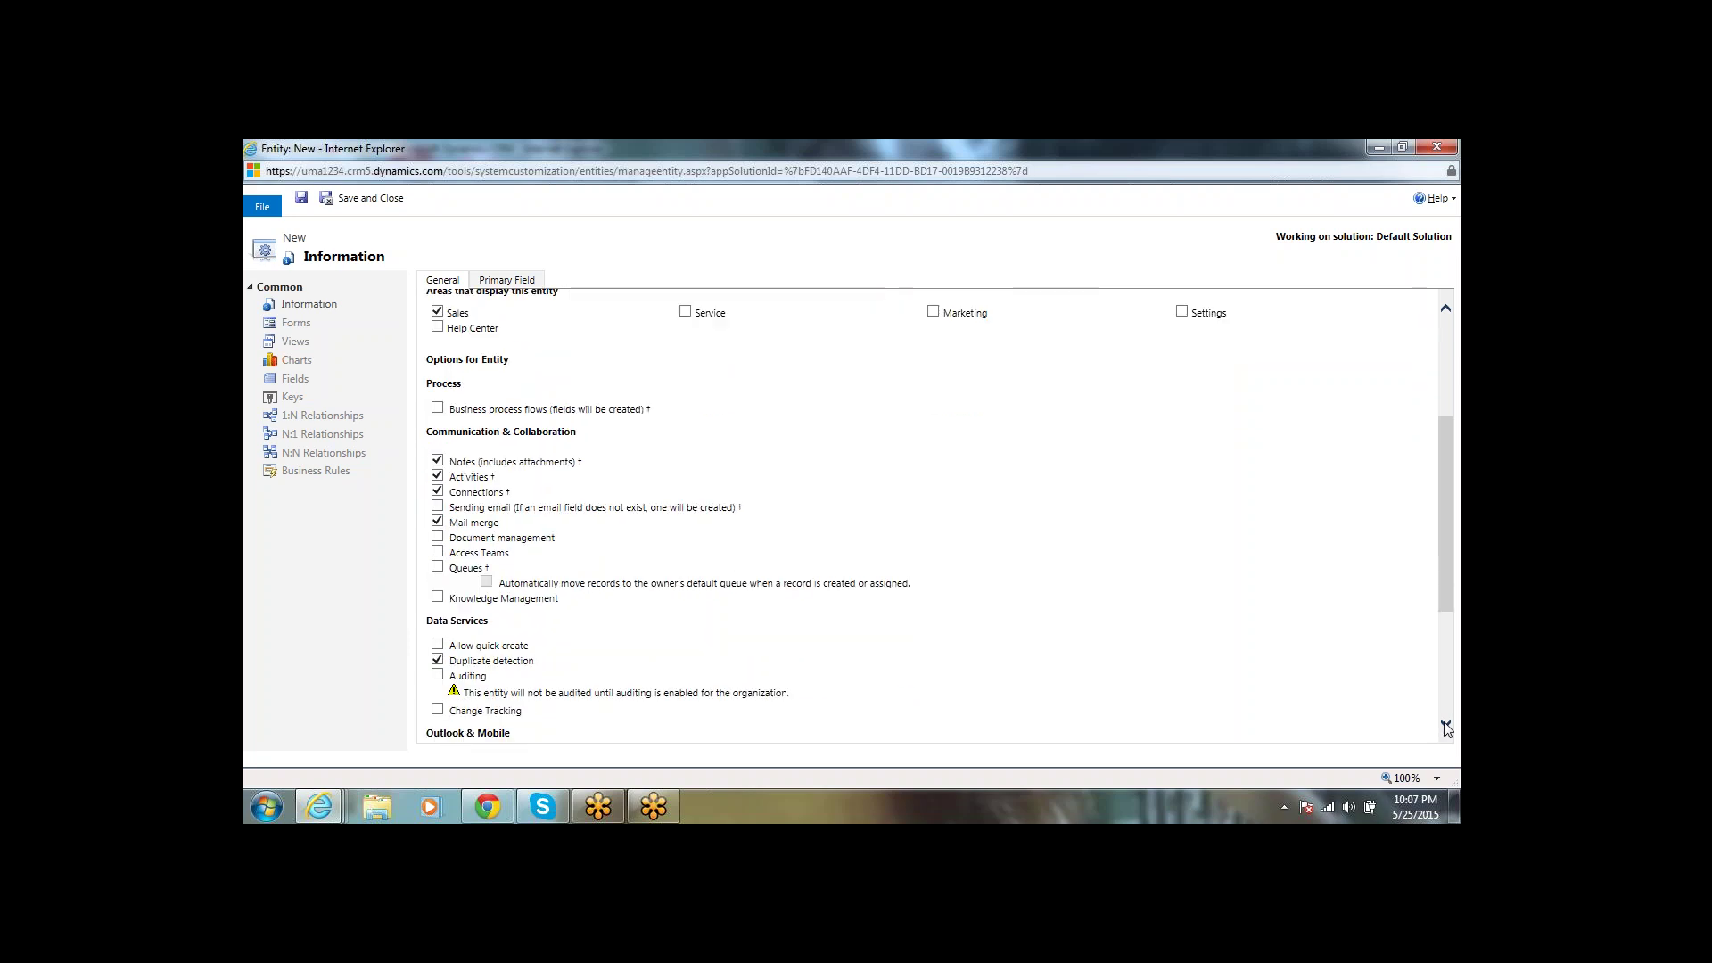
left_click(1447, 725)
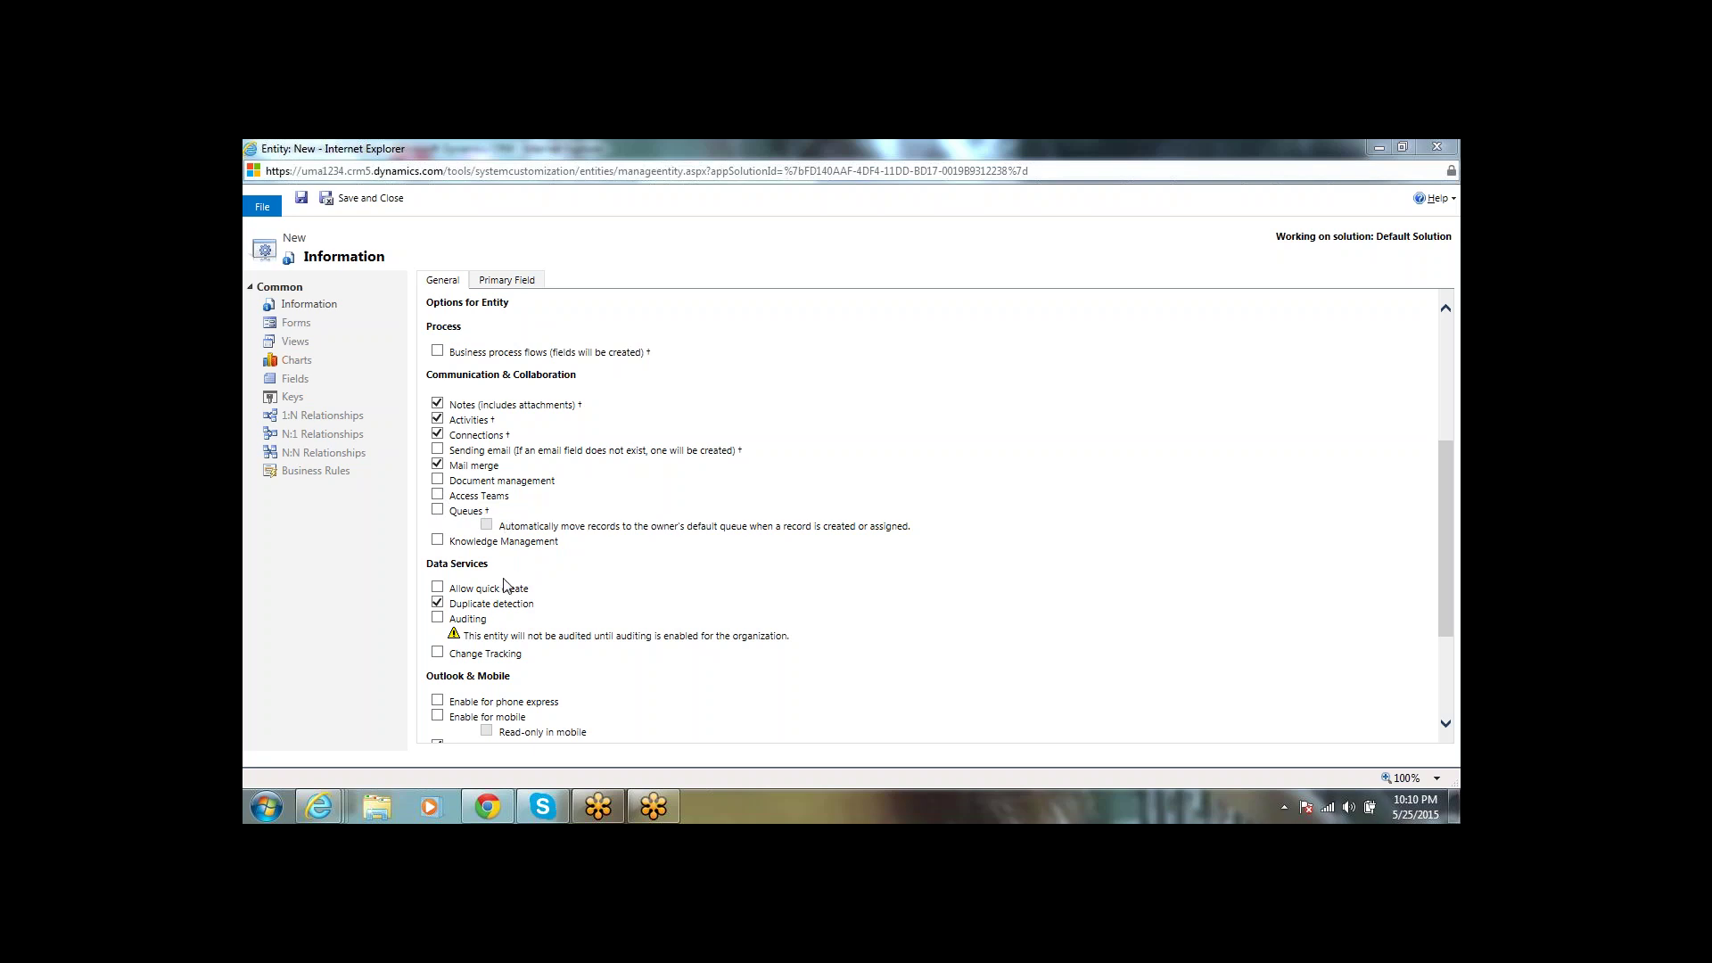
left_click(437, 599)
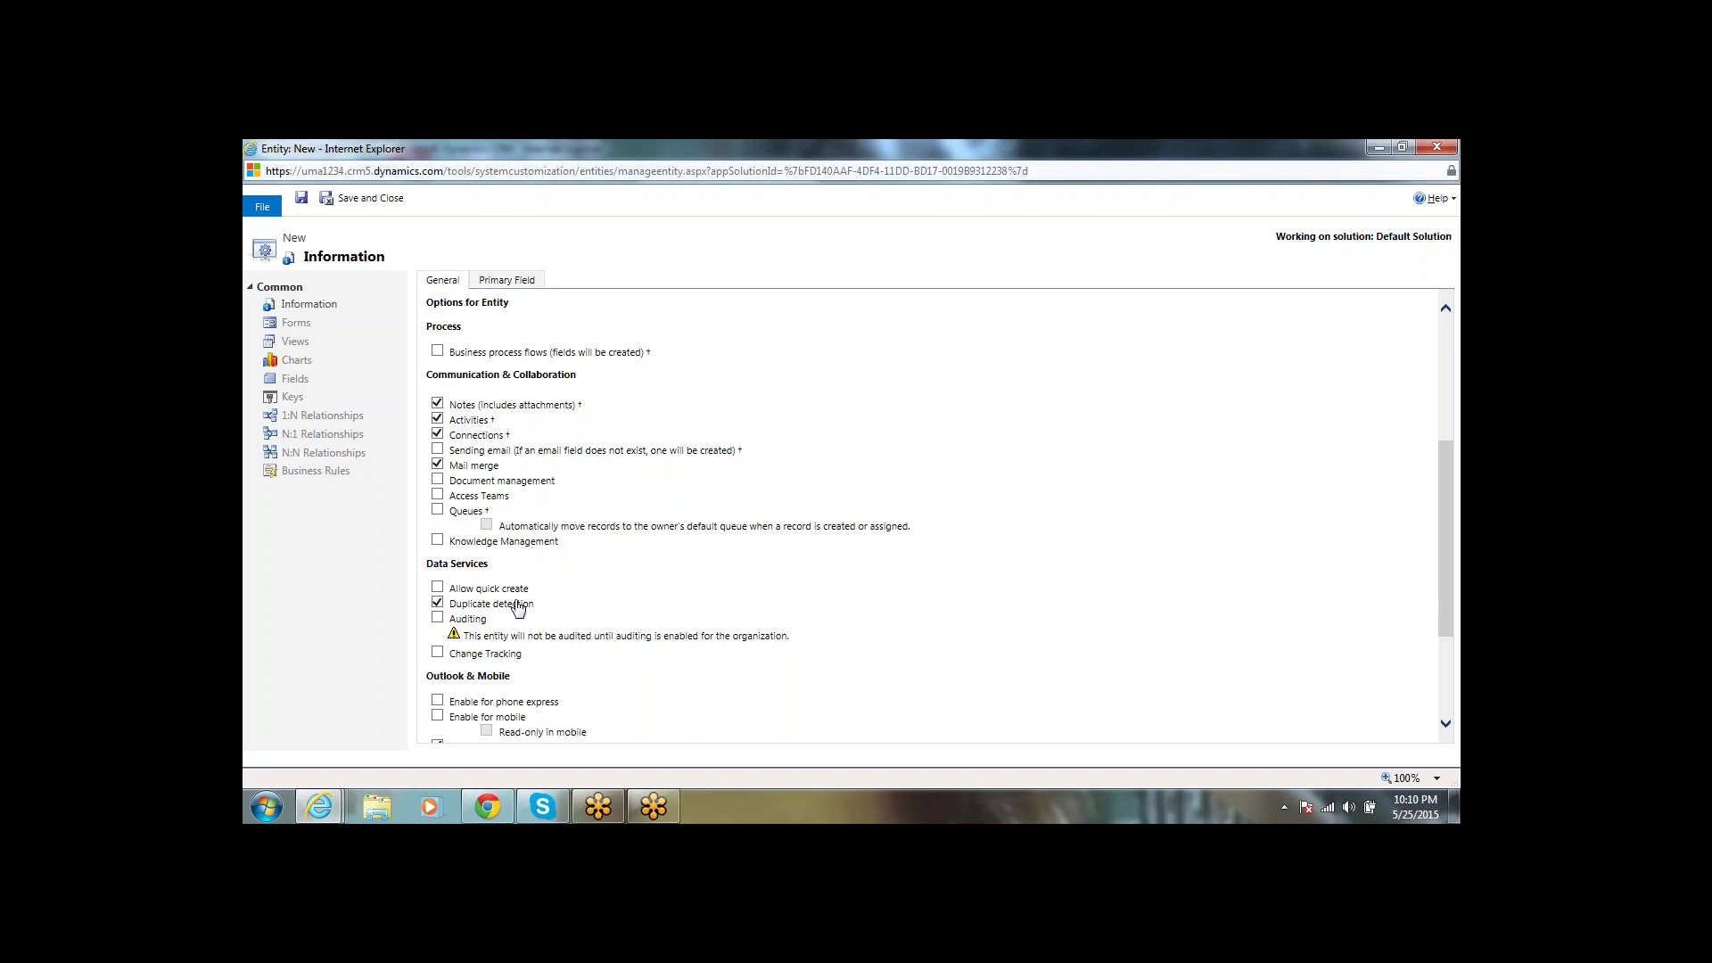
left_click(440, 589)
left_click(438, 618)
scroll(539, 675, "down", 3)
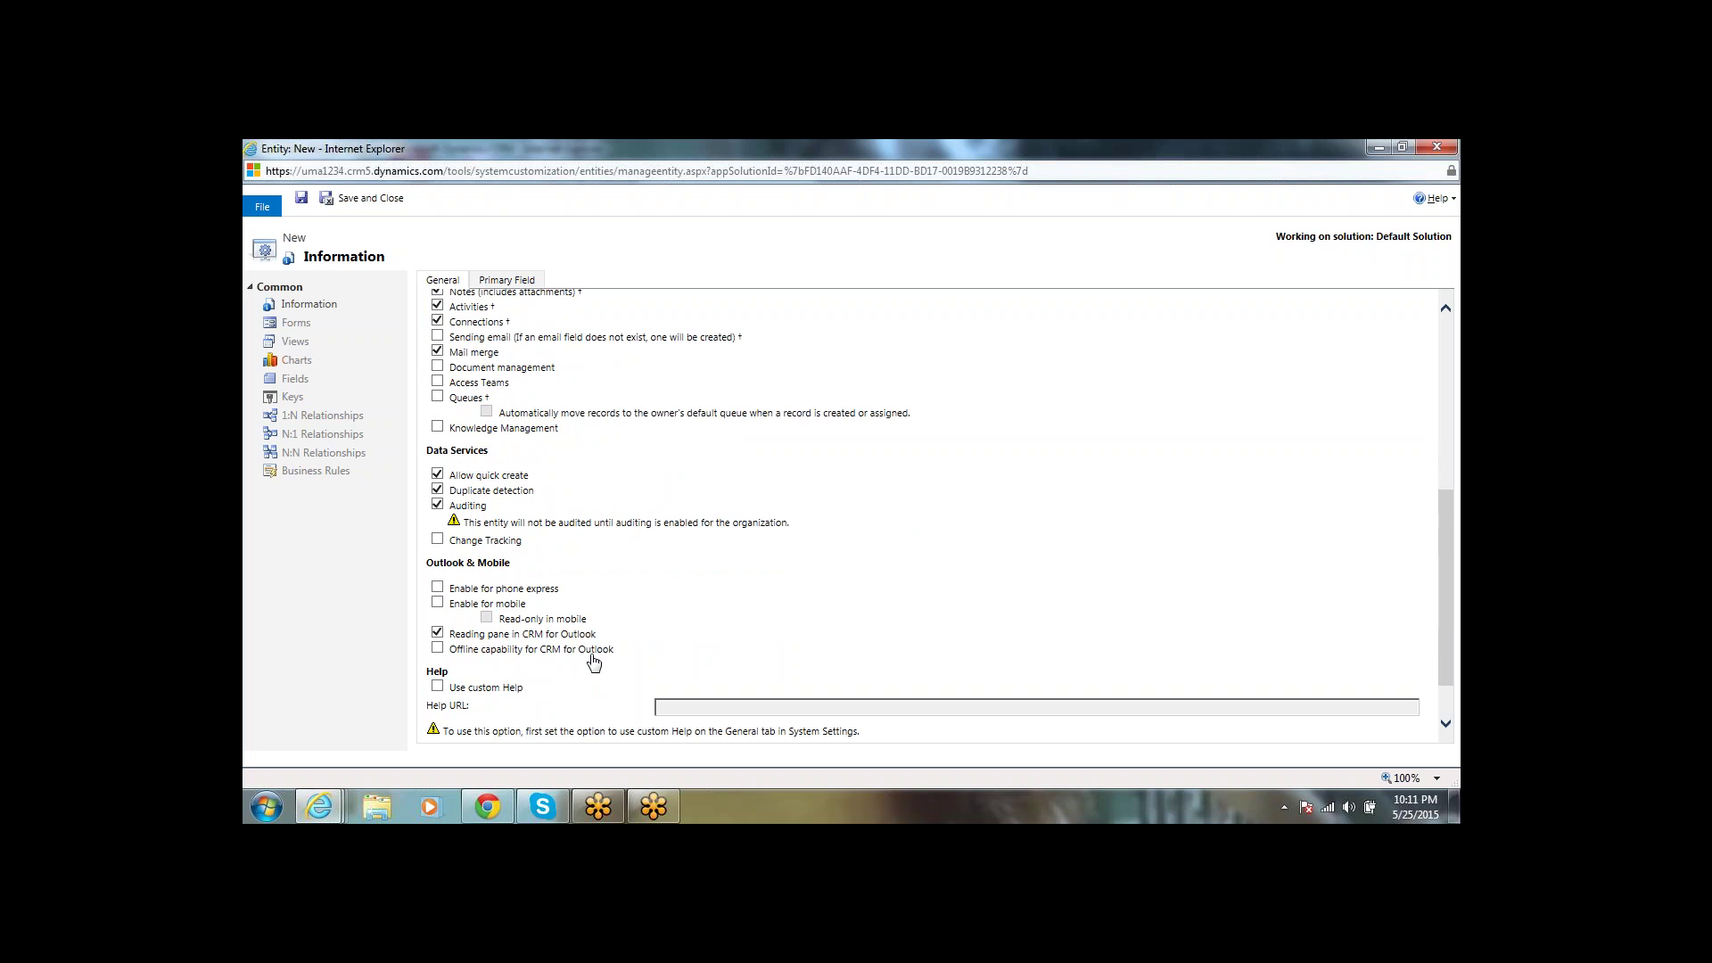
scroll(594, 661, "down", 2)
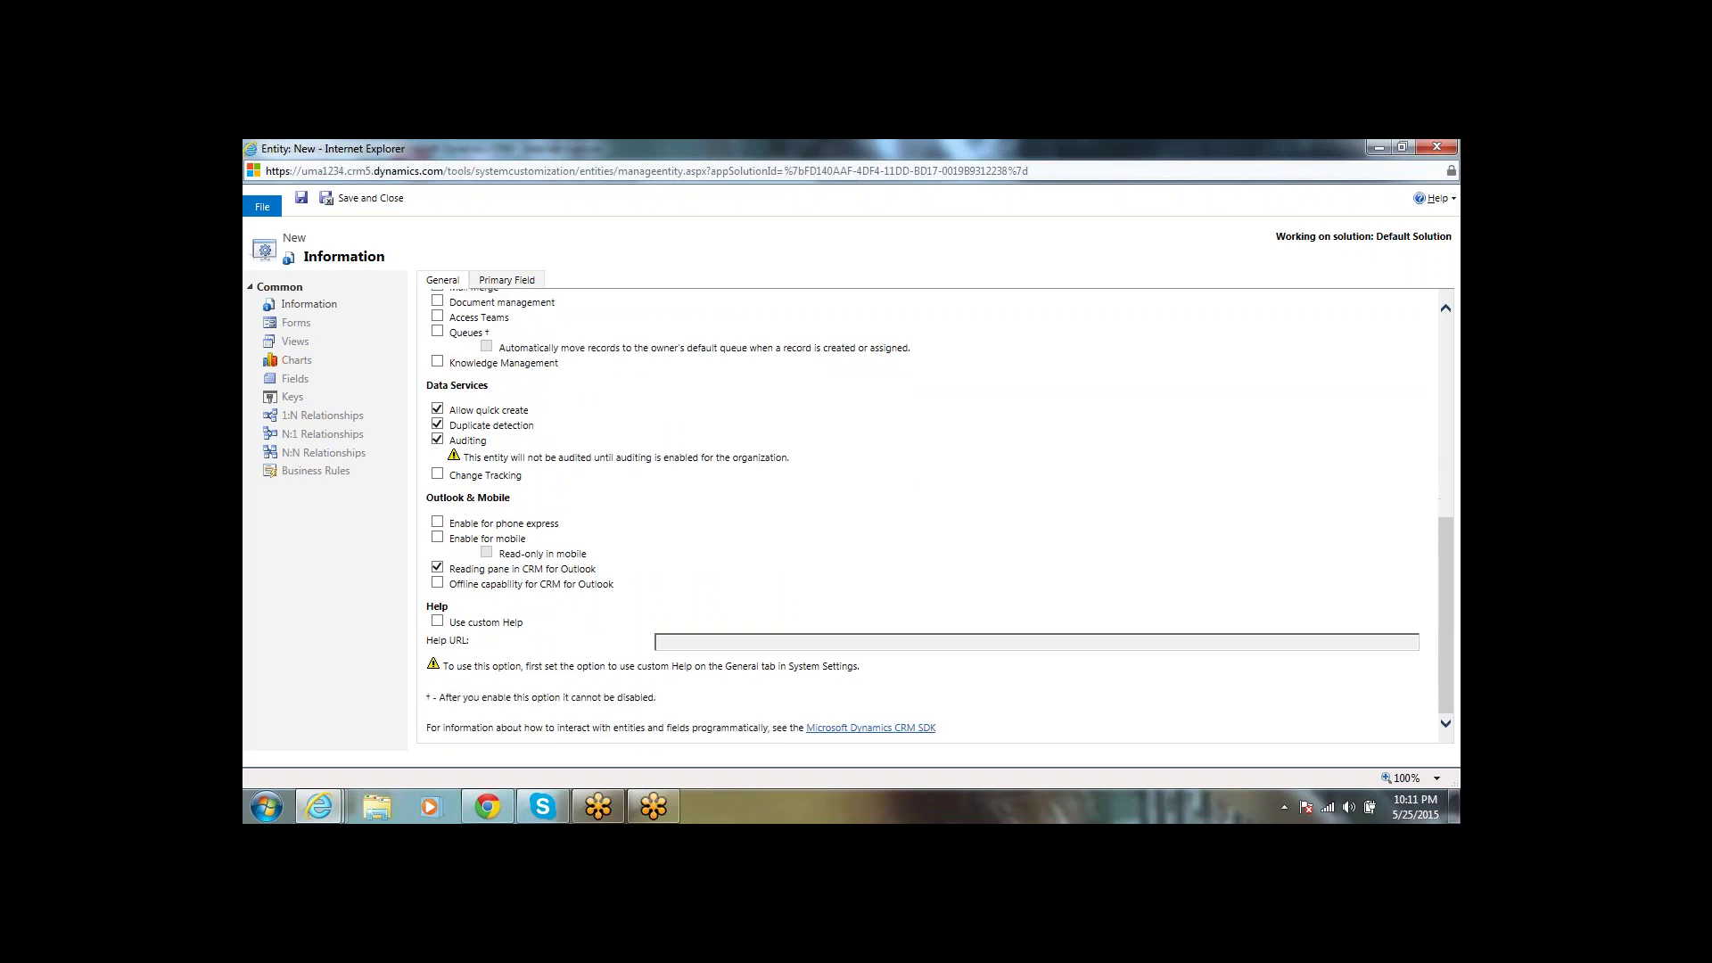
left_click(438, 622)
left_click(438, 623)
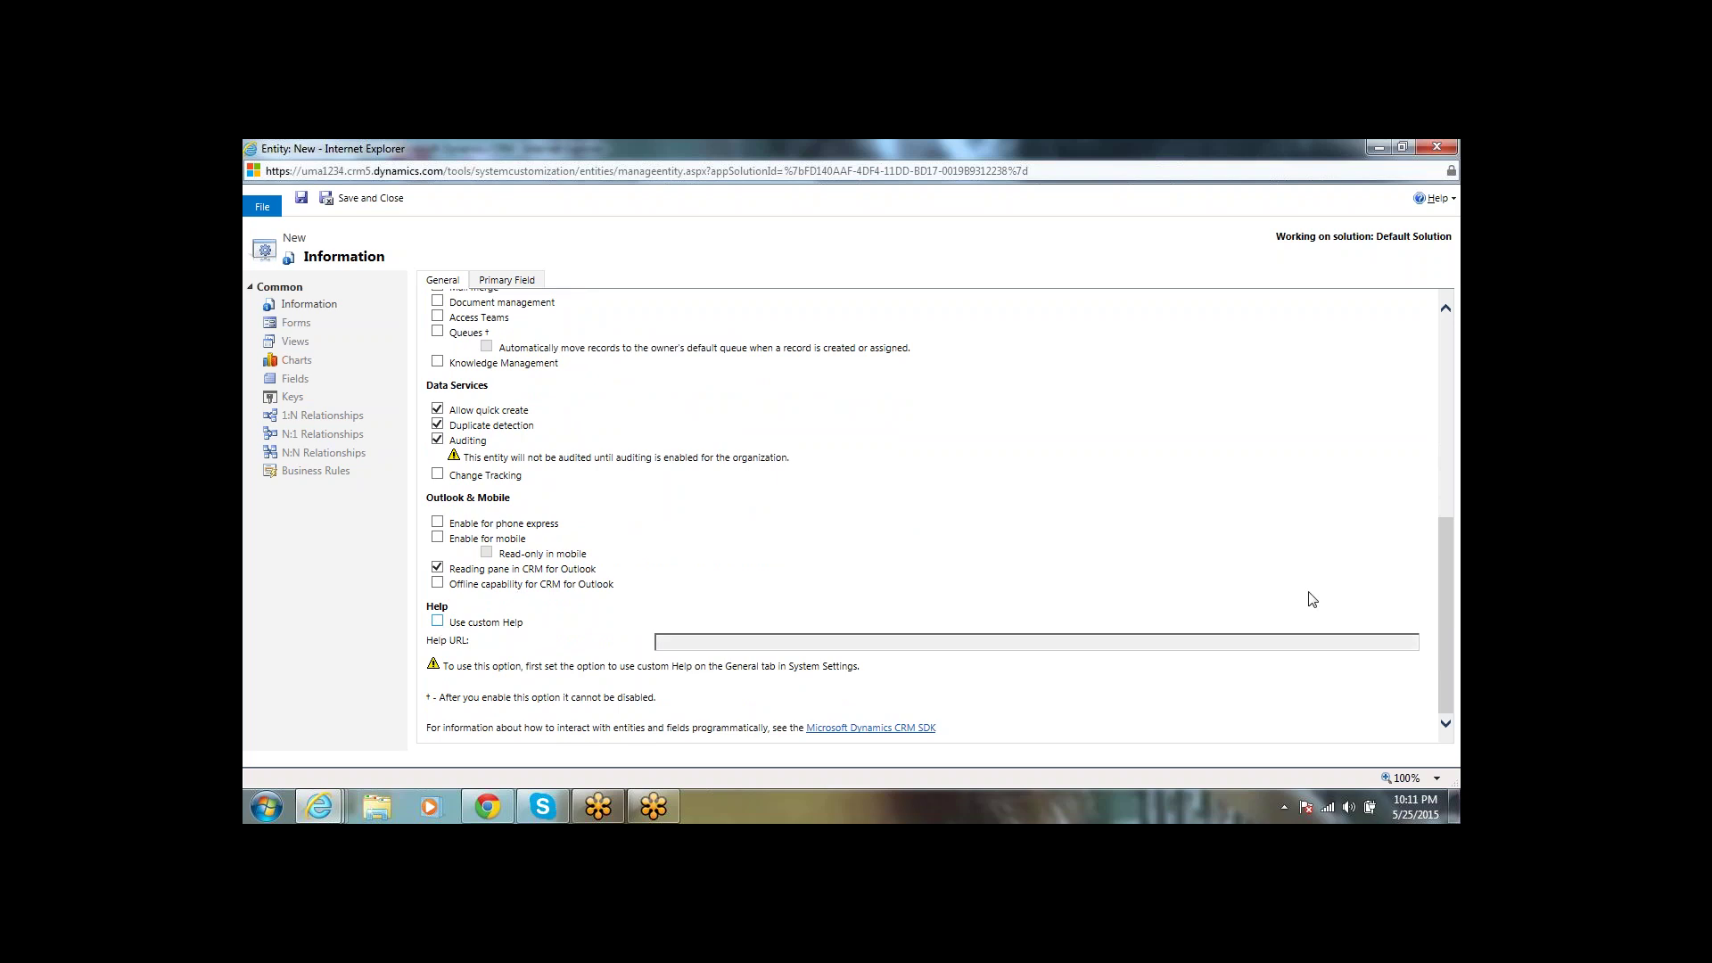
Step: Review the primary field's settings, return to the general entity definition, and save the new entity
left_click(528, 283)
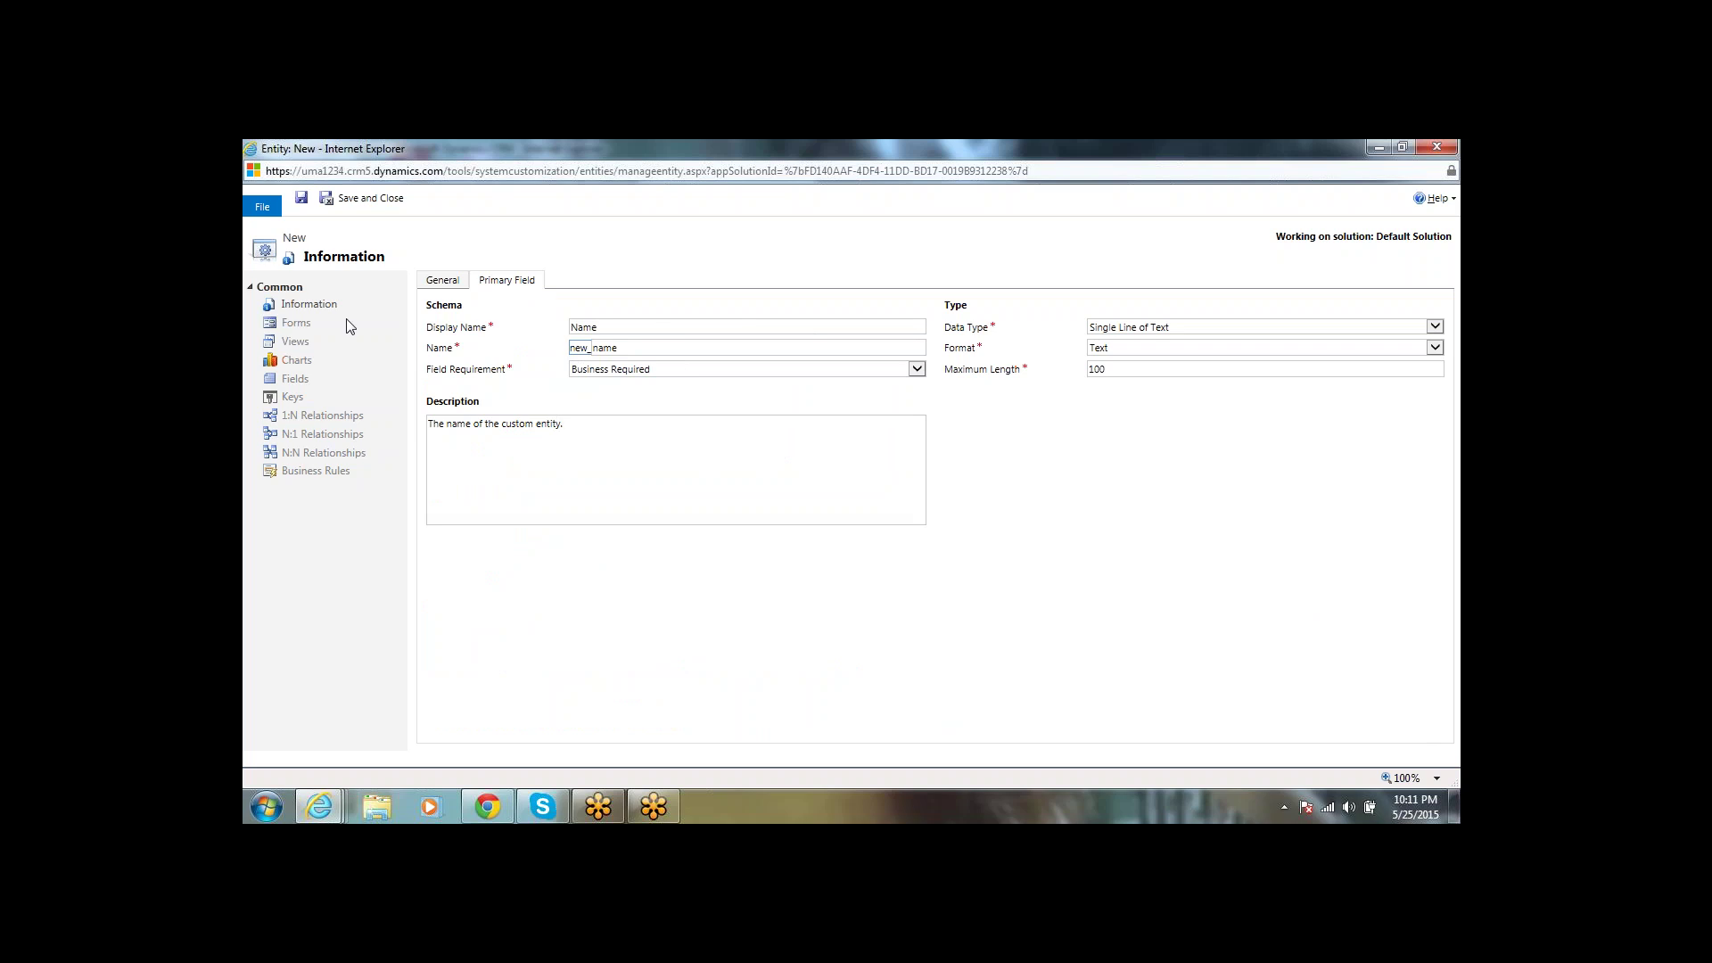
left_click(437, 280)
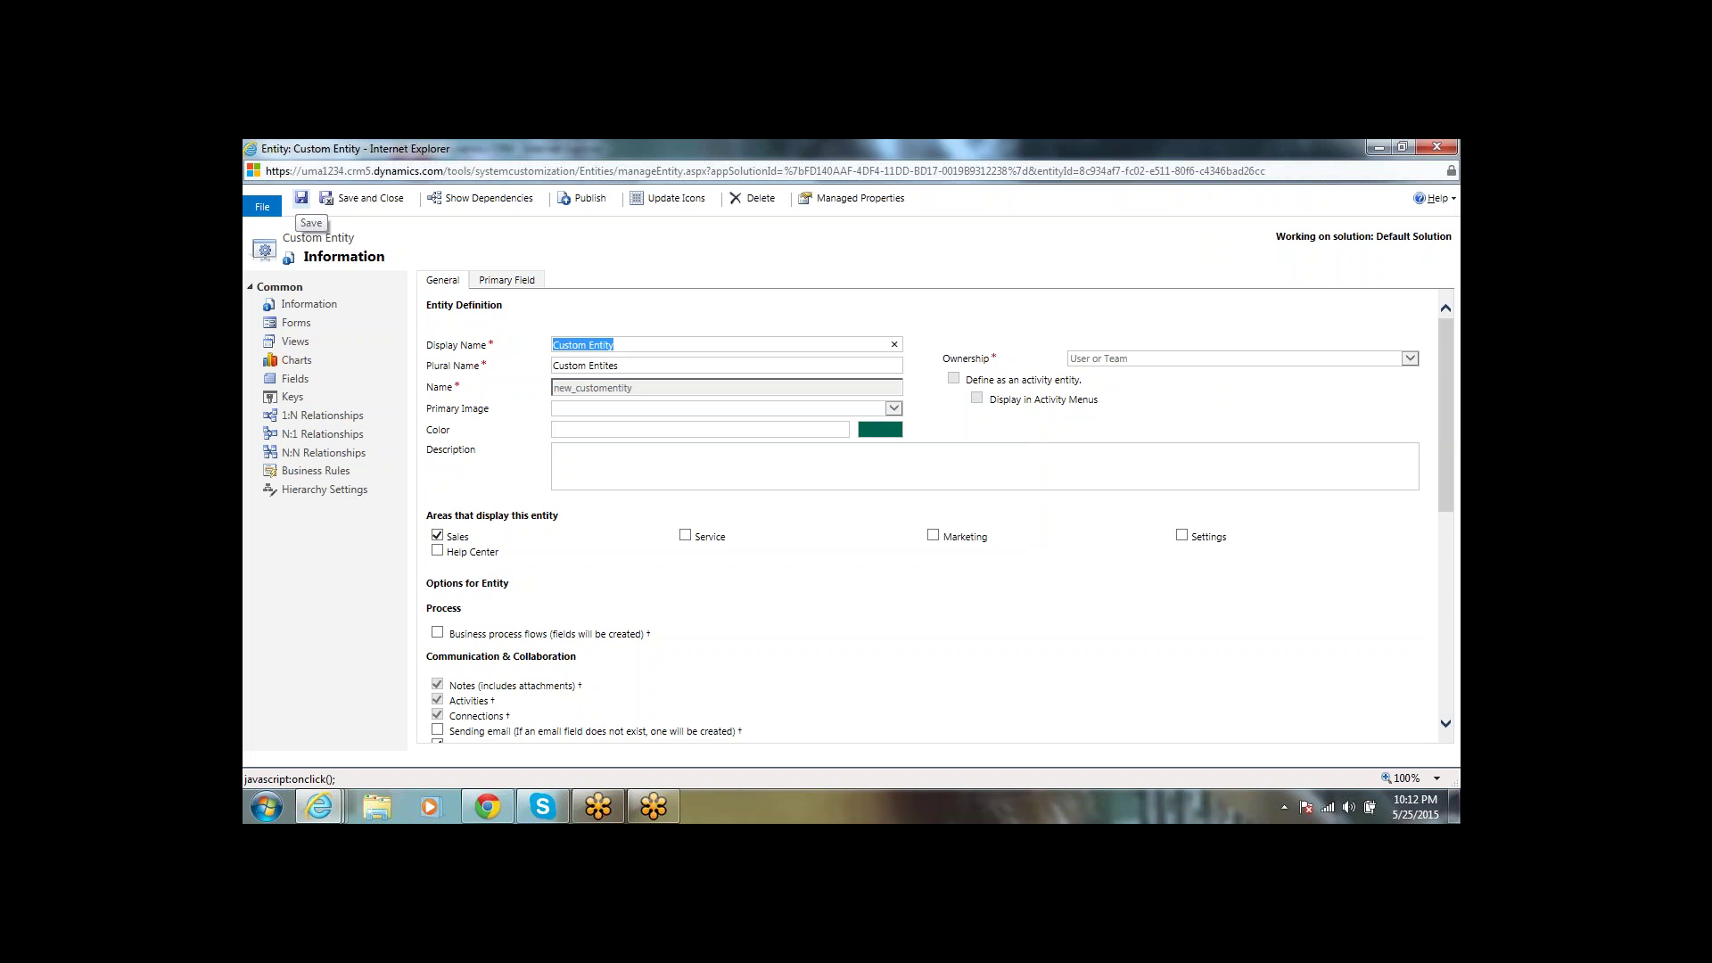
left_click(649, 660)
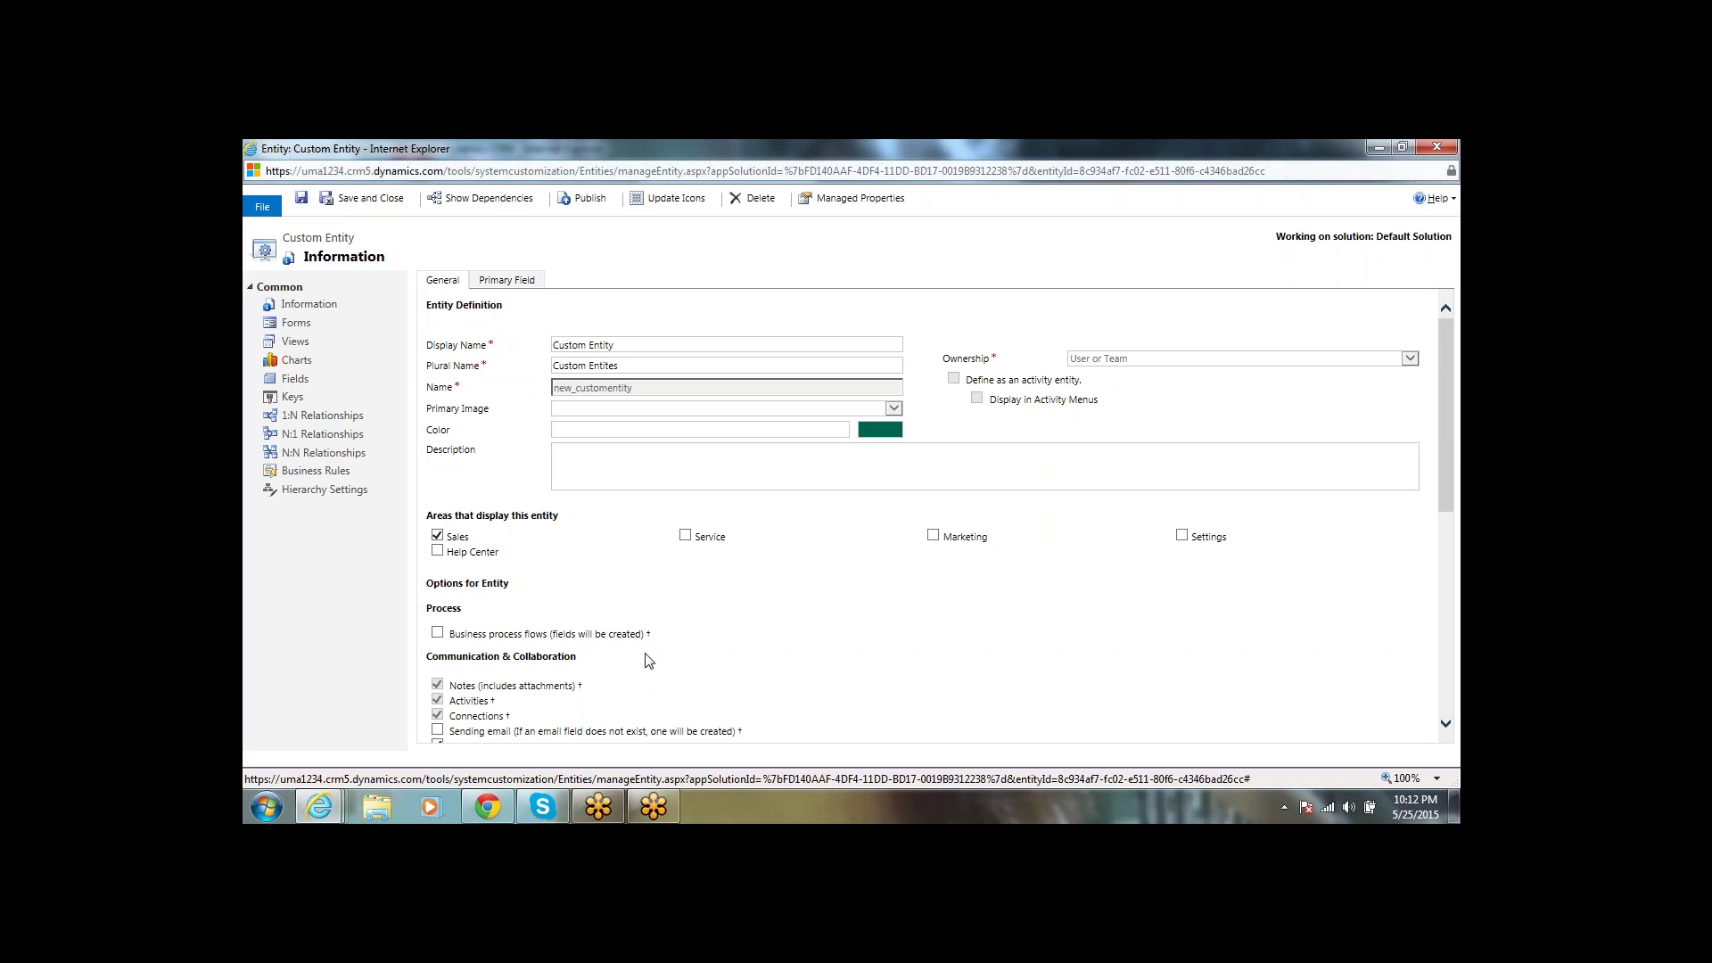
Step: Review the saved entity's options and publish the custom entity, keeping it displayed in the Sales area
scroll(649, 660, "down", 2)
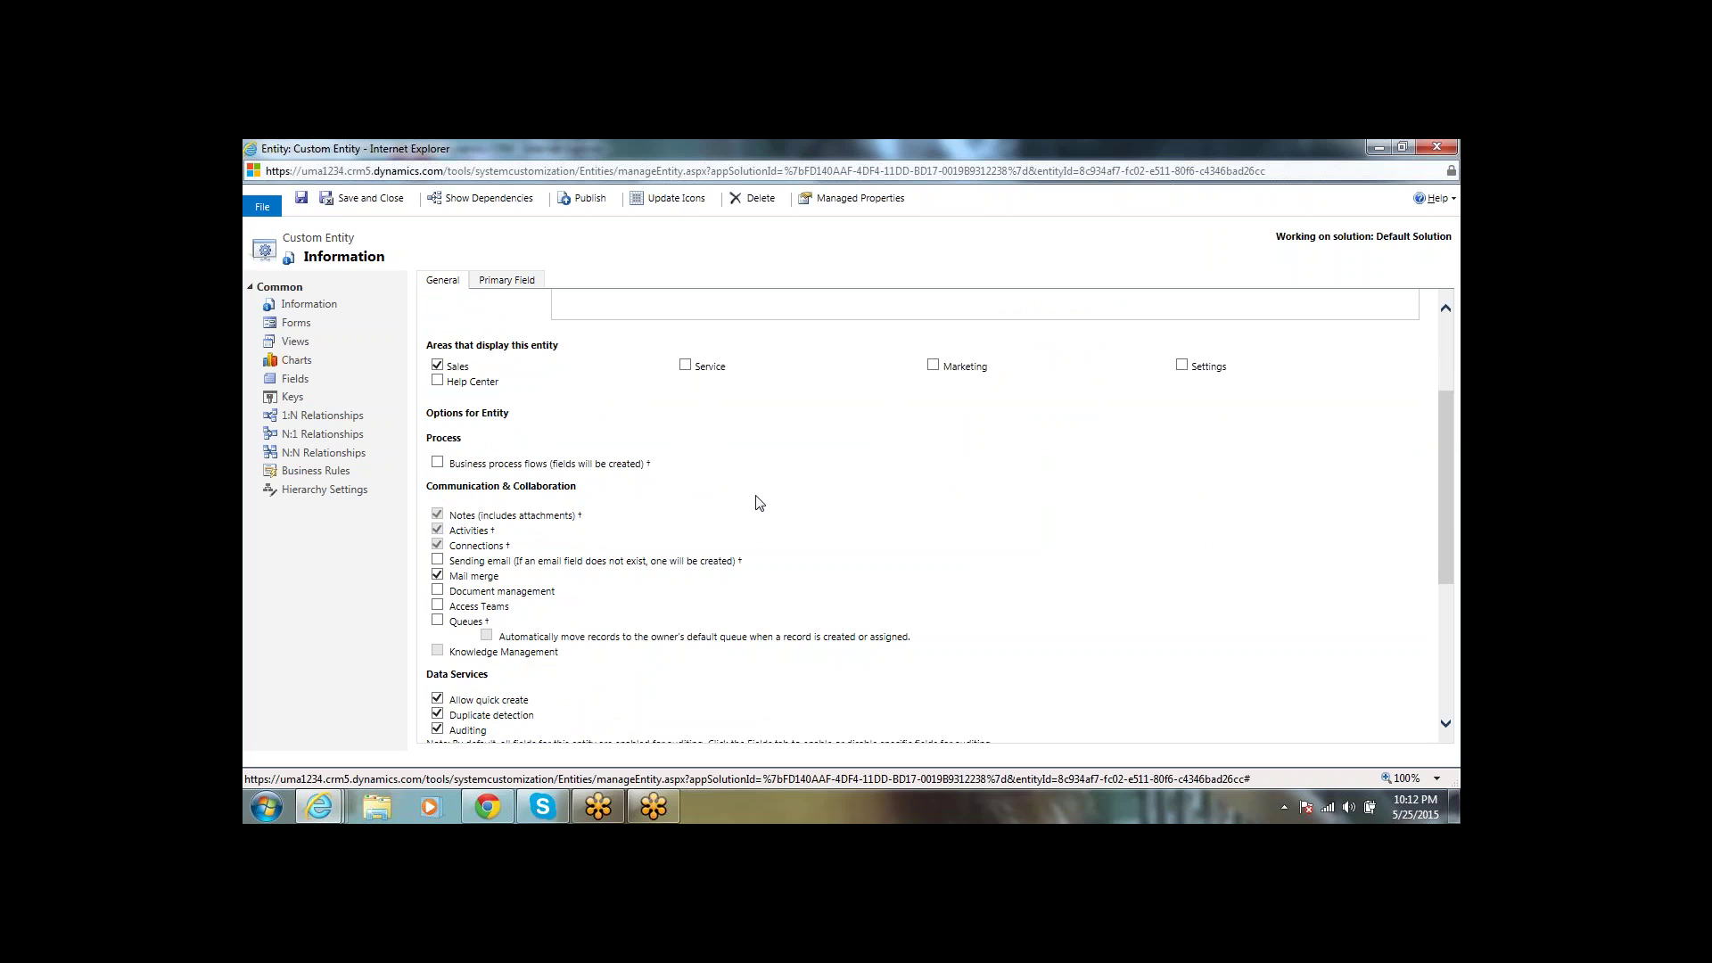
scroll(769, 558, "down", 5)
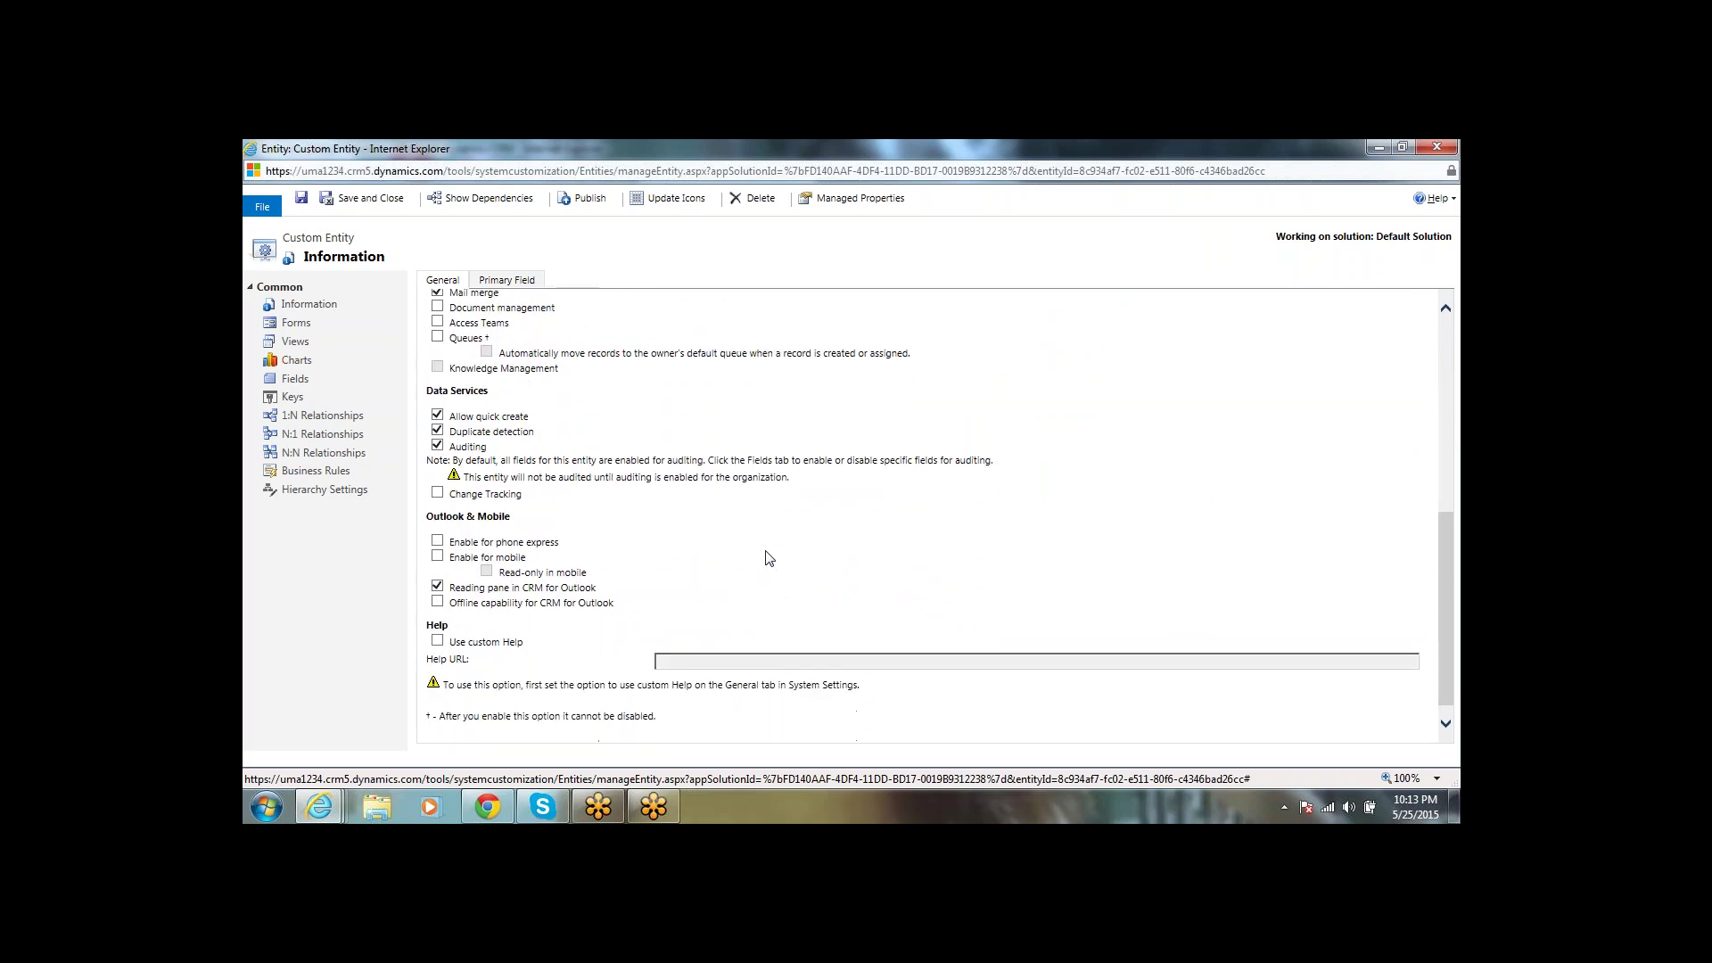
scroll(769, 558, "up", 1)
scroll(769, 558, "up", 5)
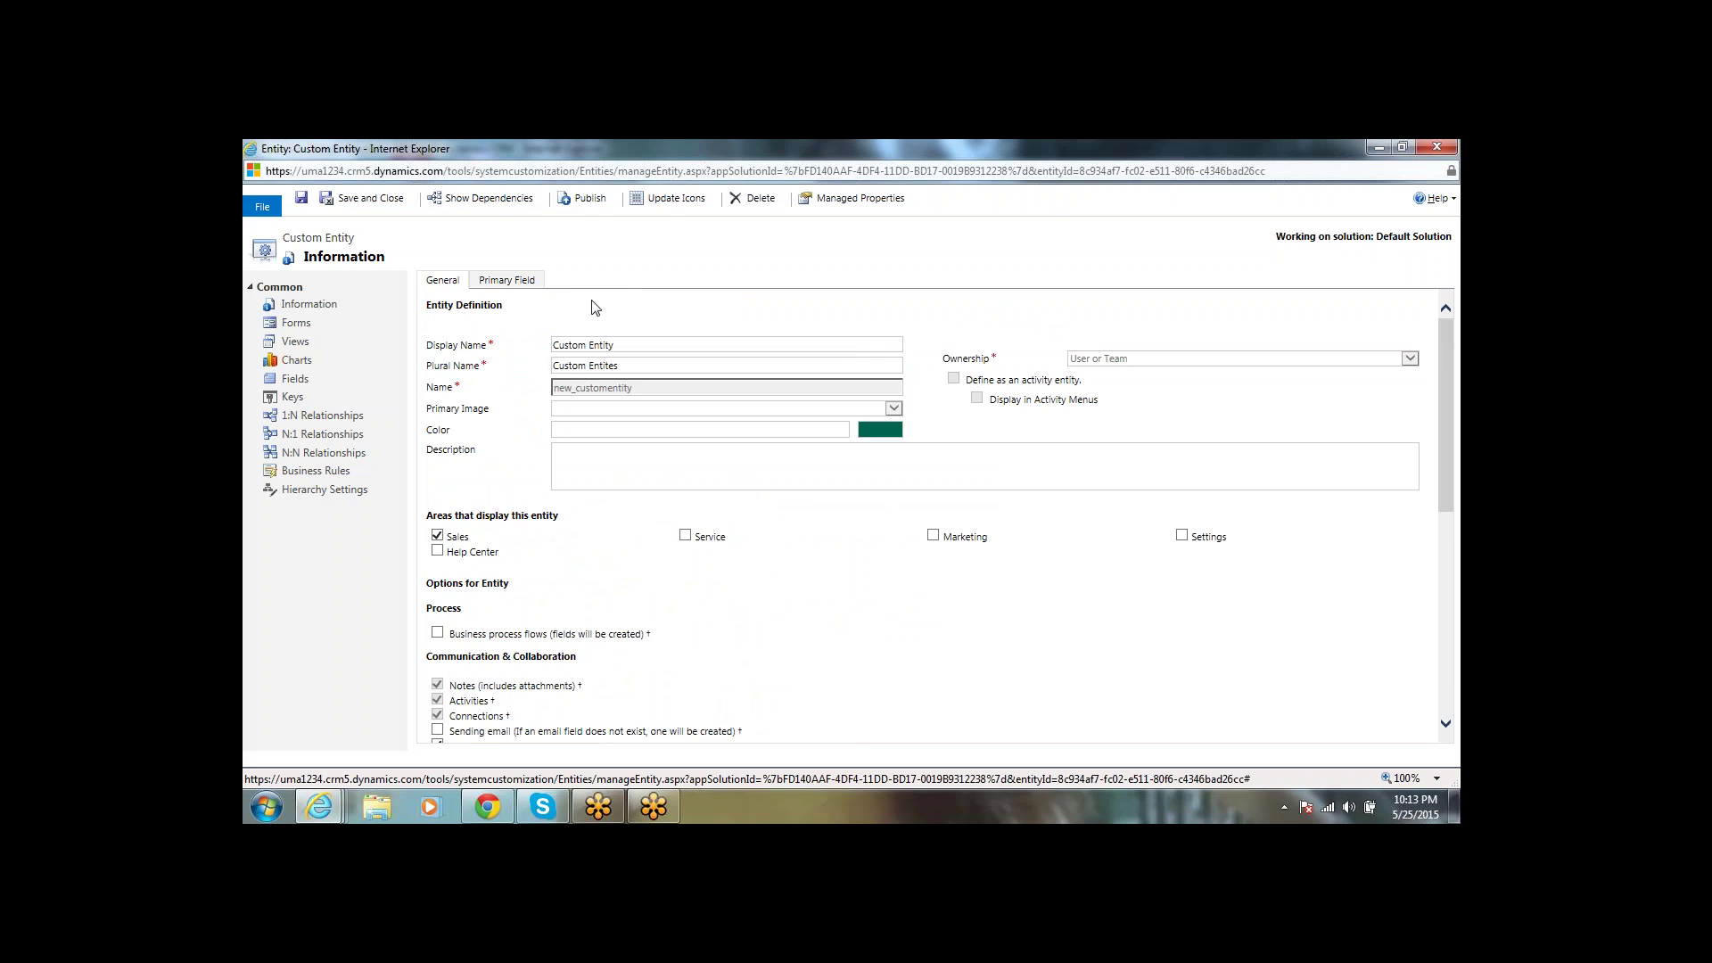
left_click(591, 208)
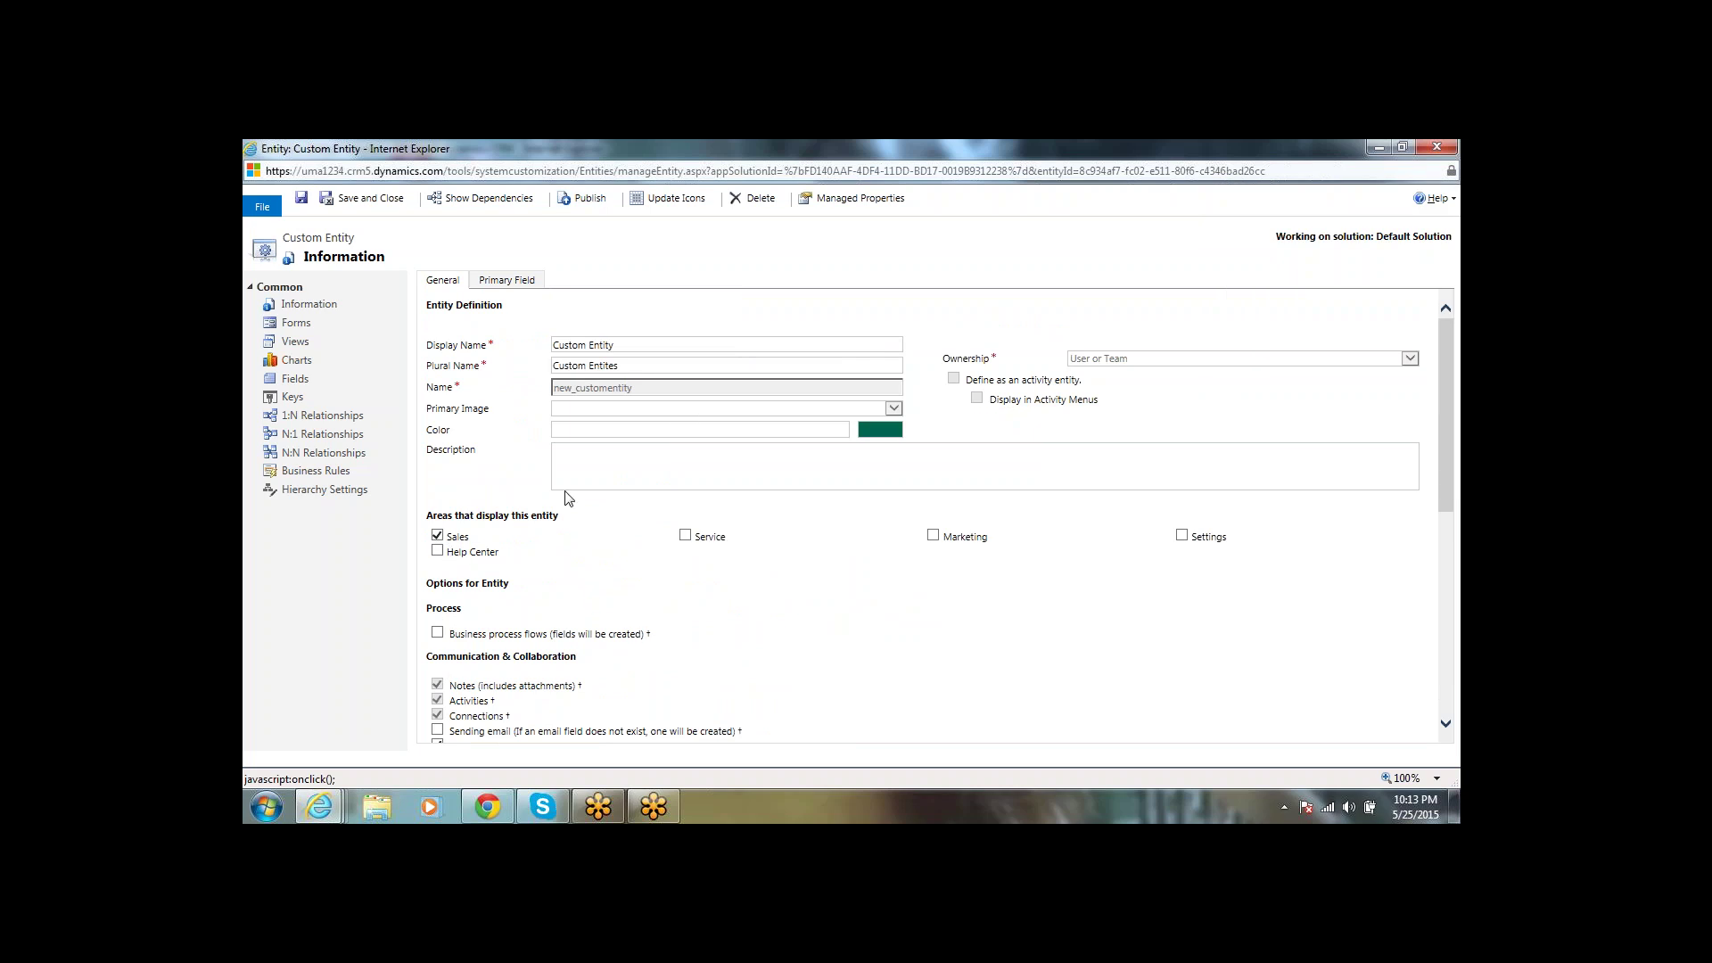
left_click(441, 539)
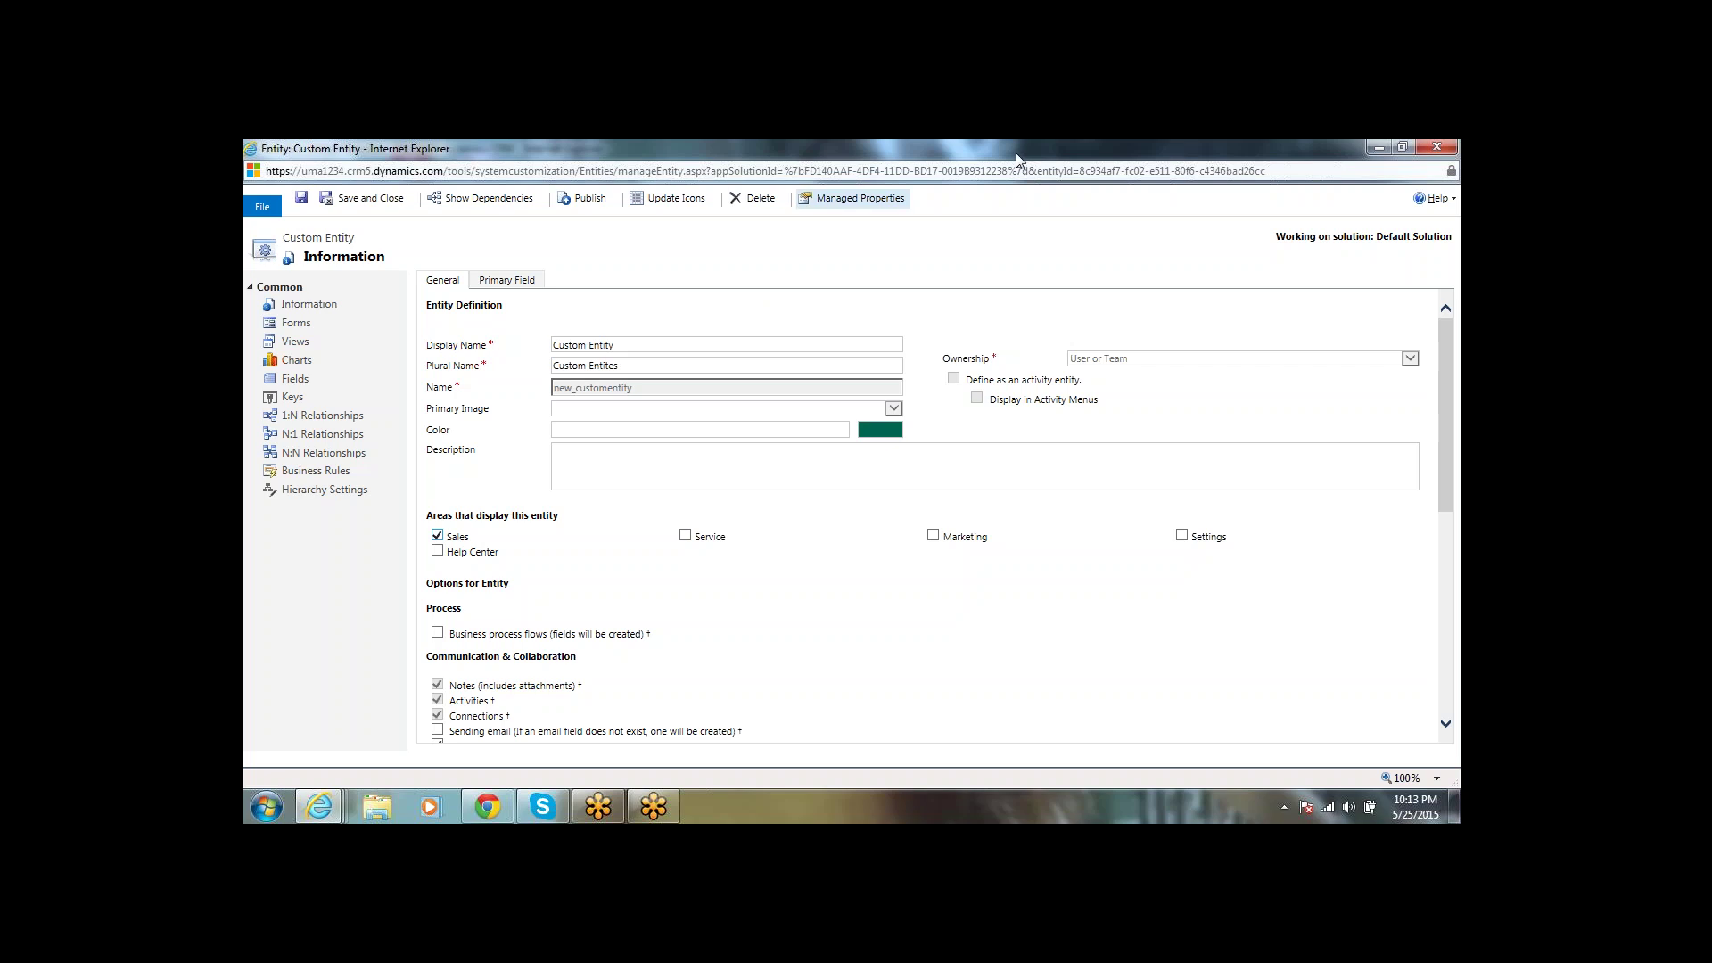
Step: Return to the main CRM window and look through all Sales area entries for the custom entity
left_click(1378, 149)
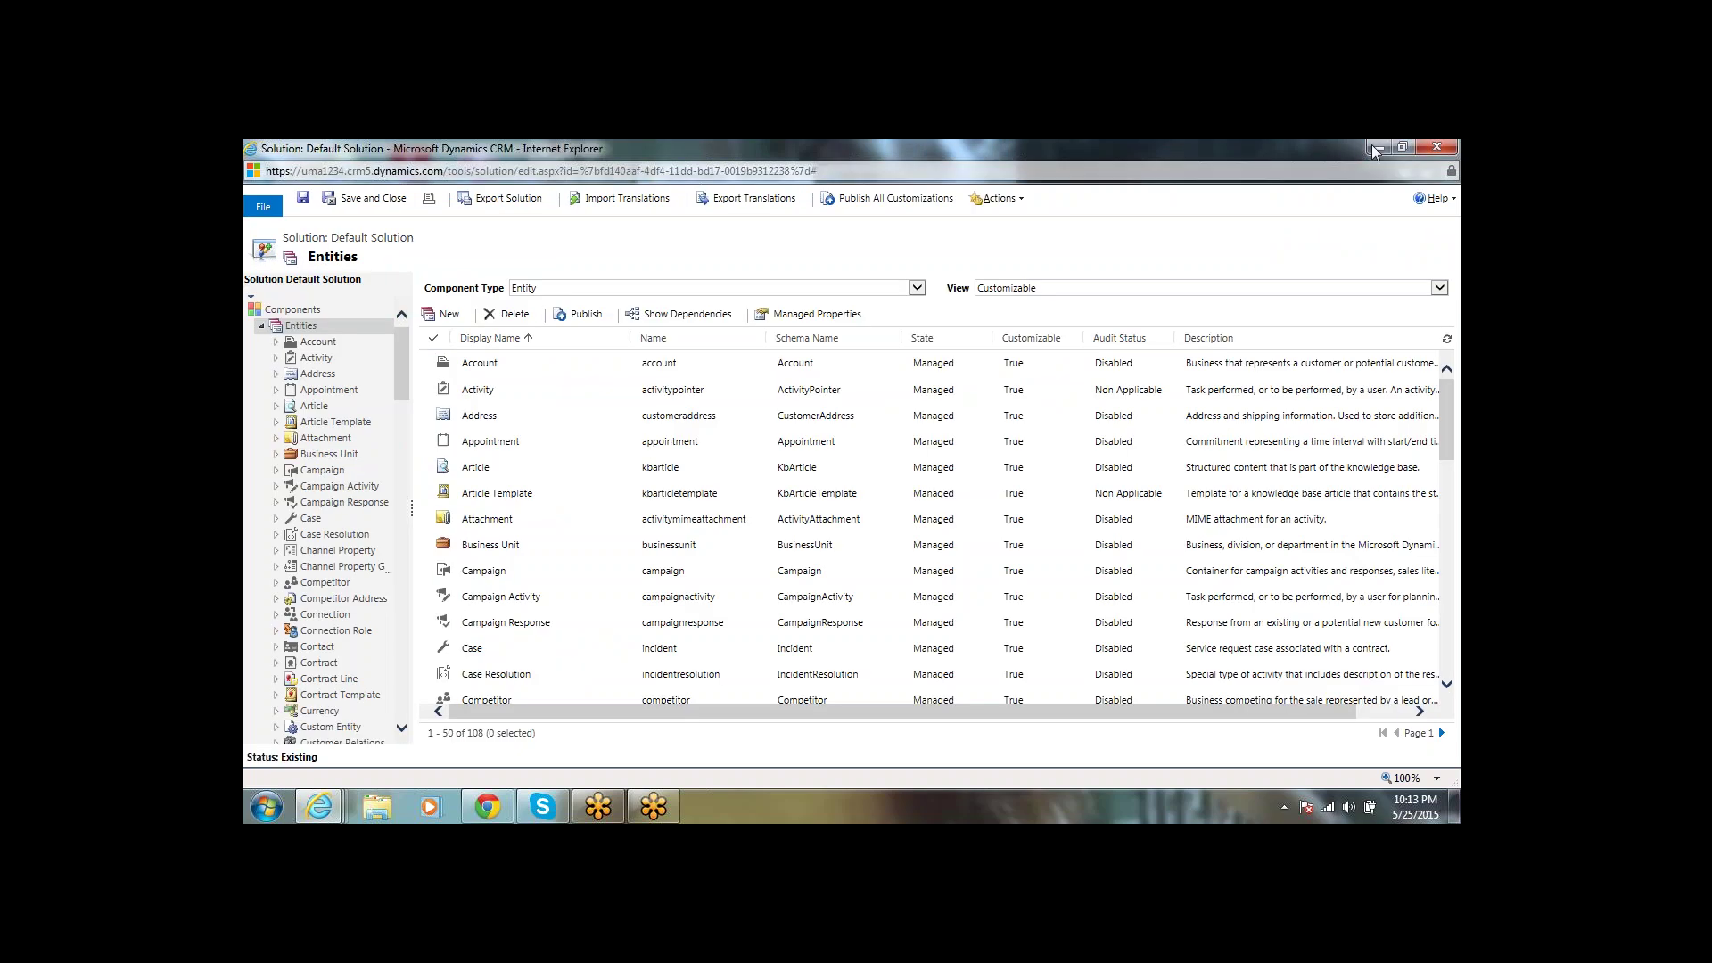
left_click(1378, 148)
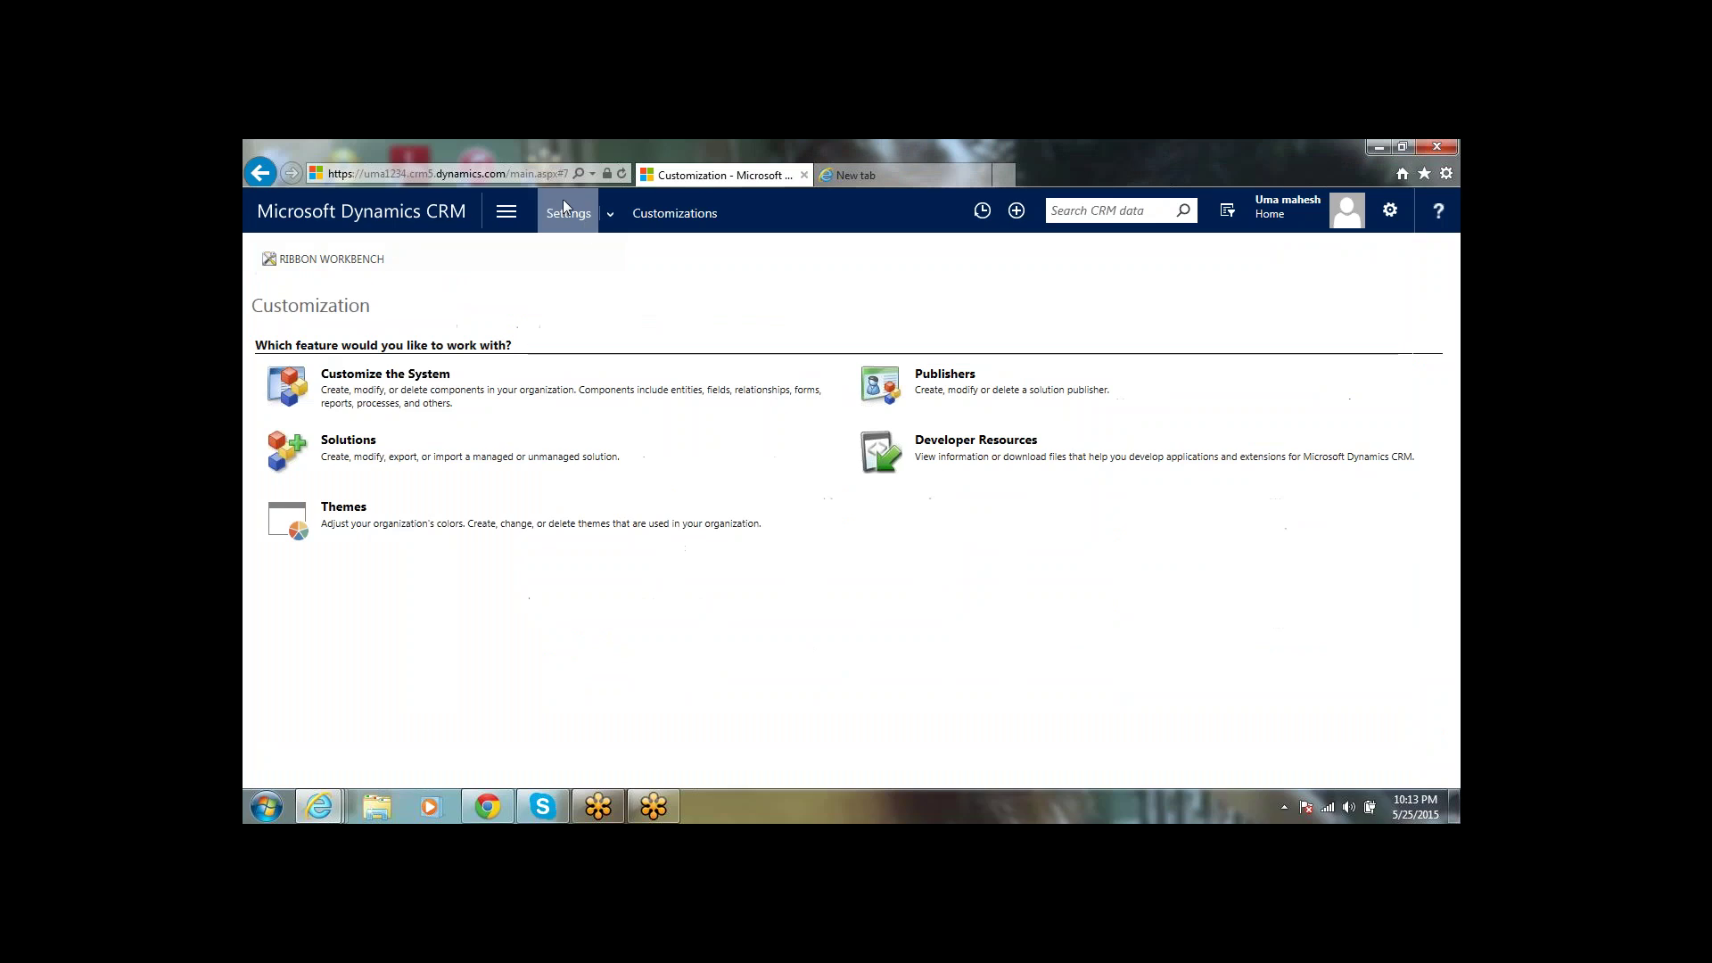
left_click(499, 218)
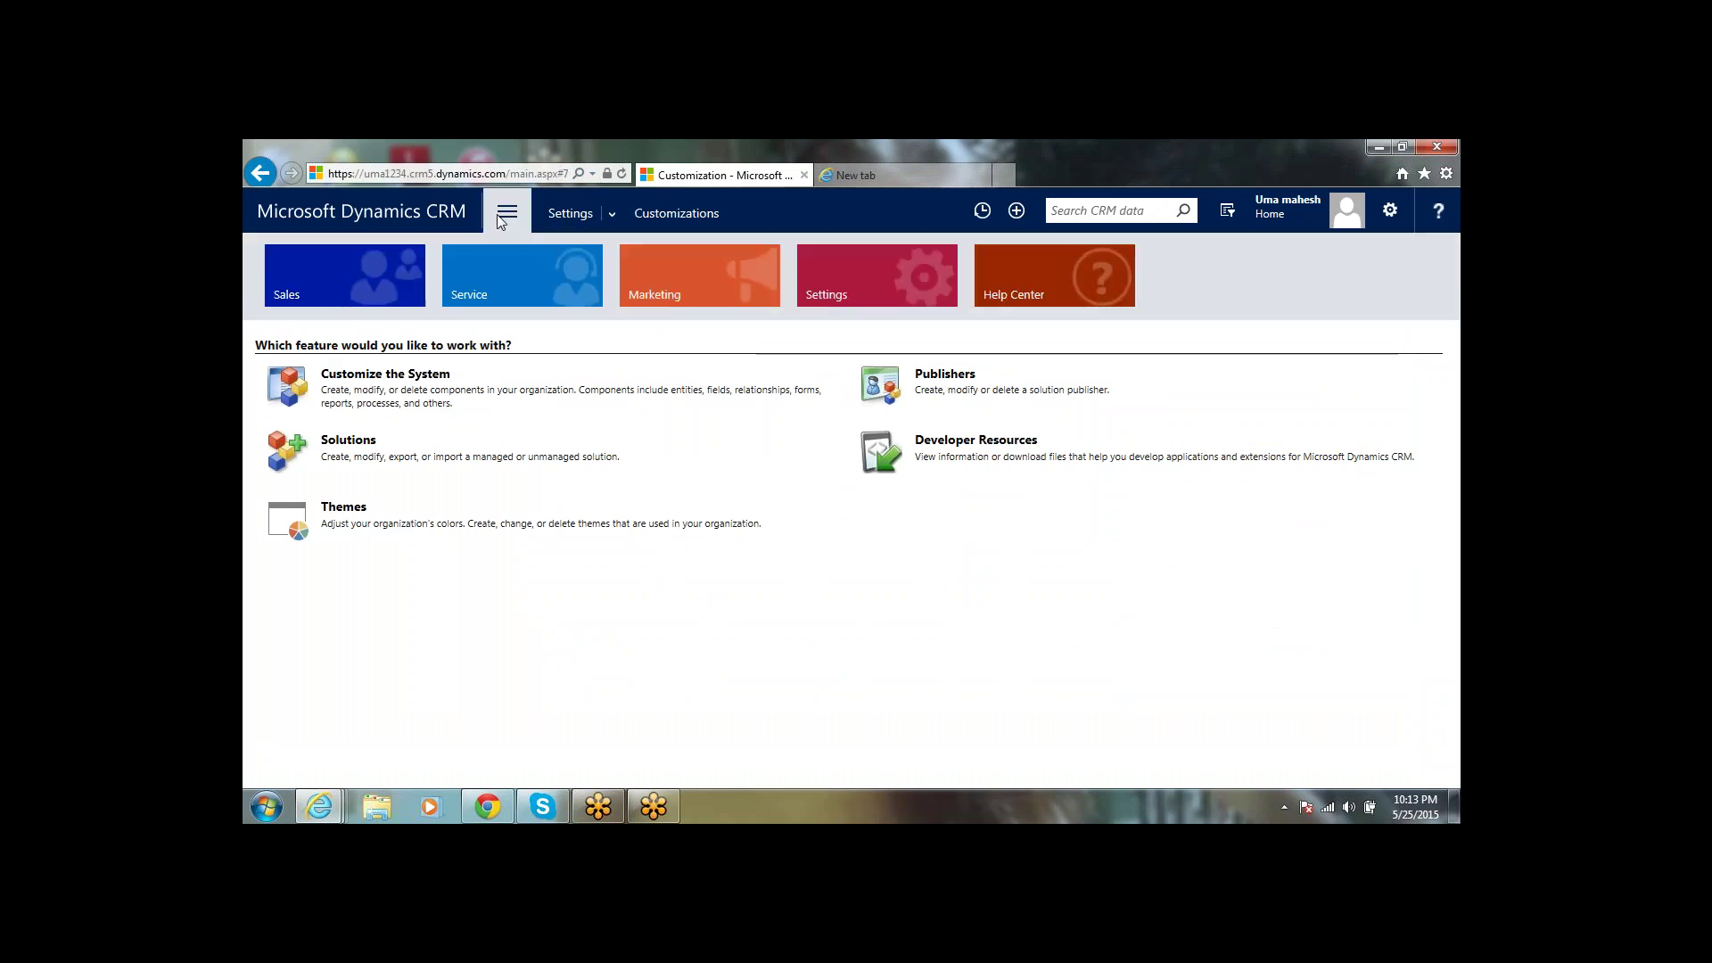
left_click(324, 310)
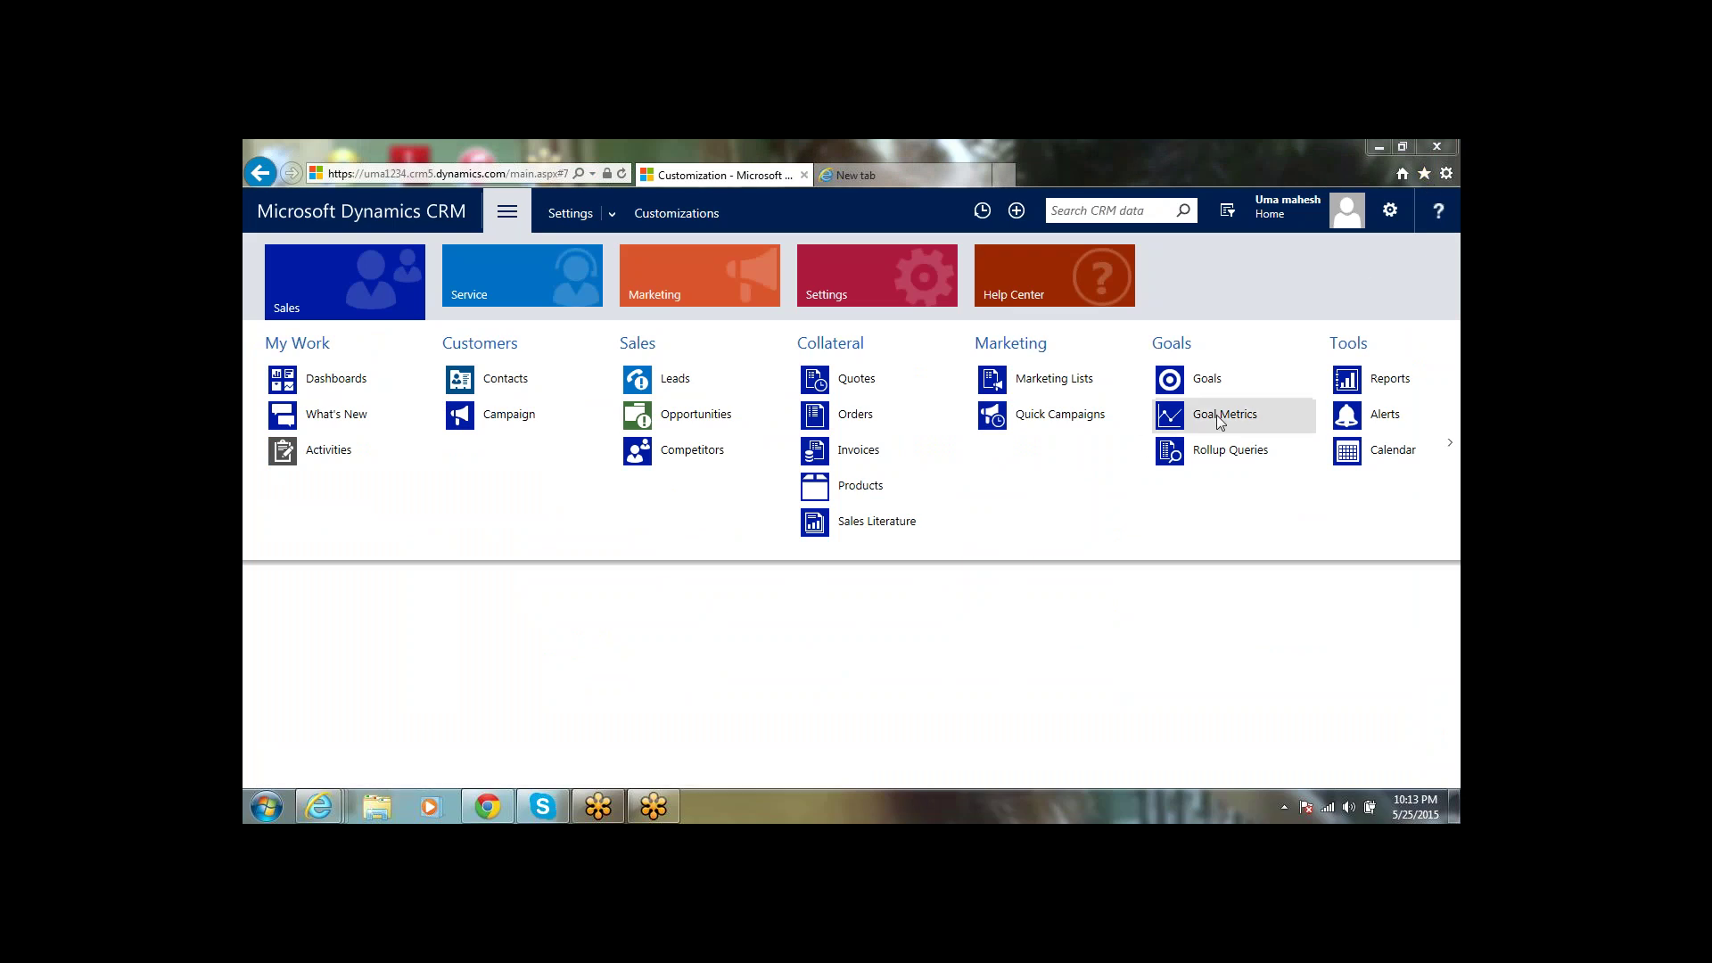
left_click(1452, 448)
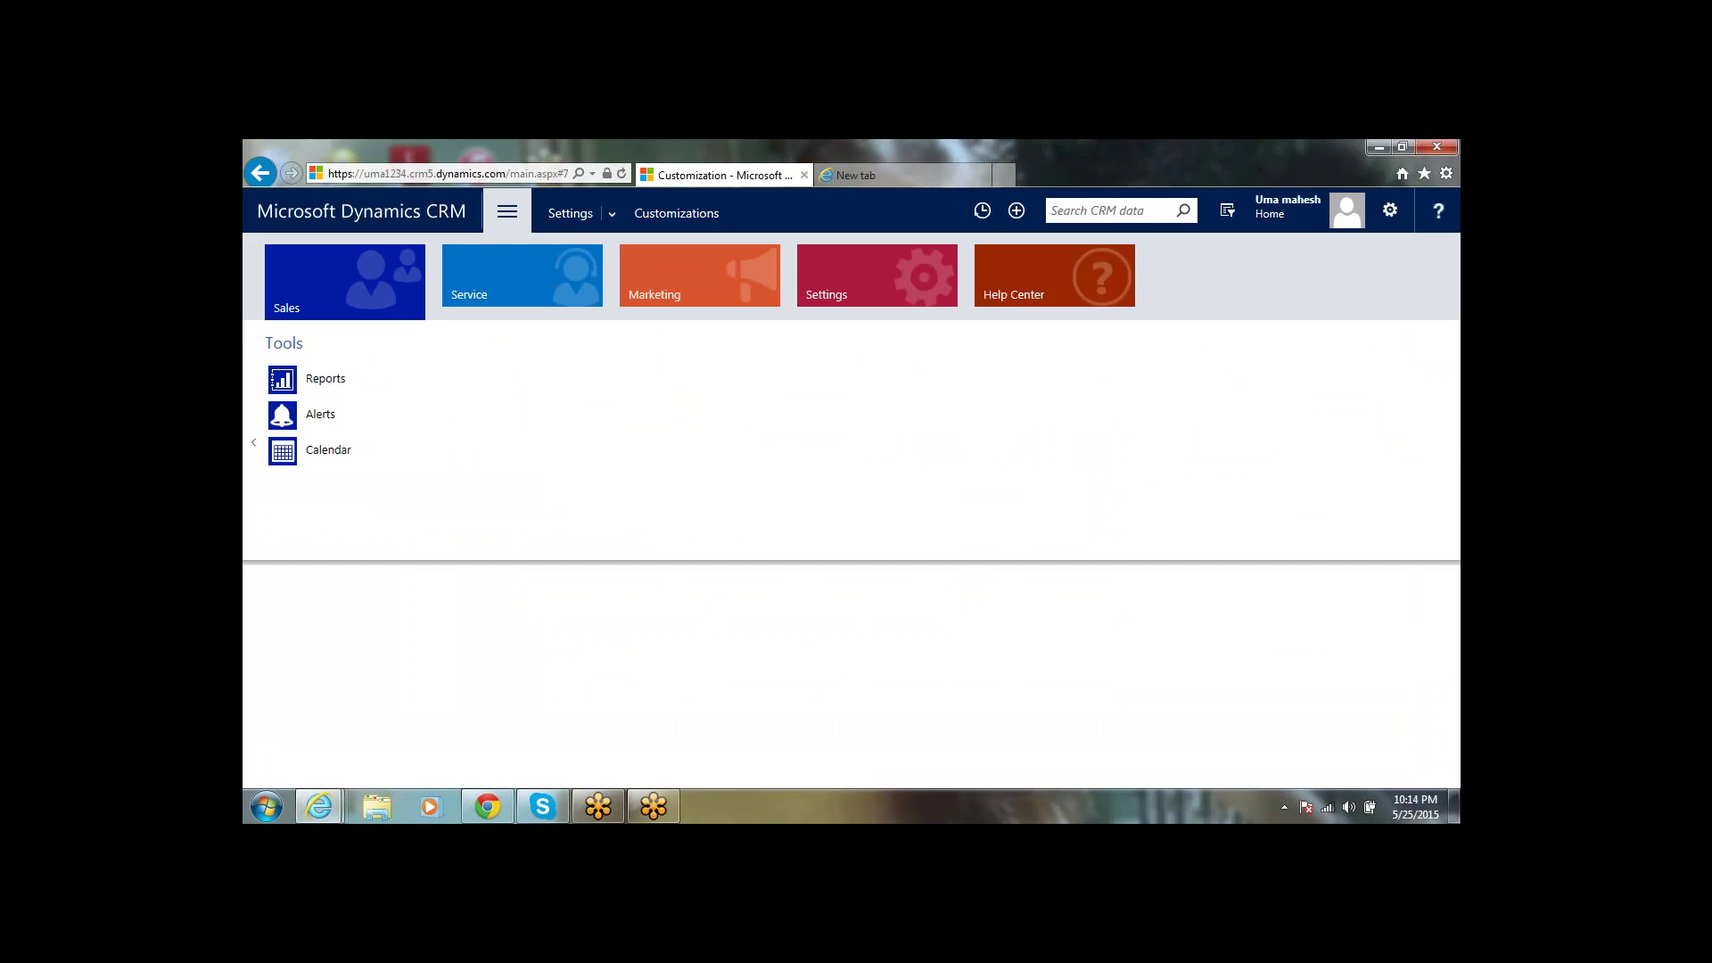
Step: Go back from the Customization page to an earlier page and open the Sales area's dashboard
left_click(261, 175)
left_click(261, 174)
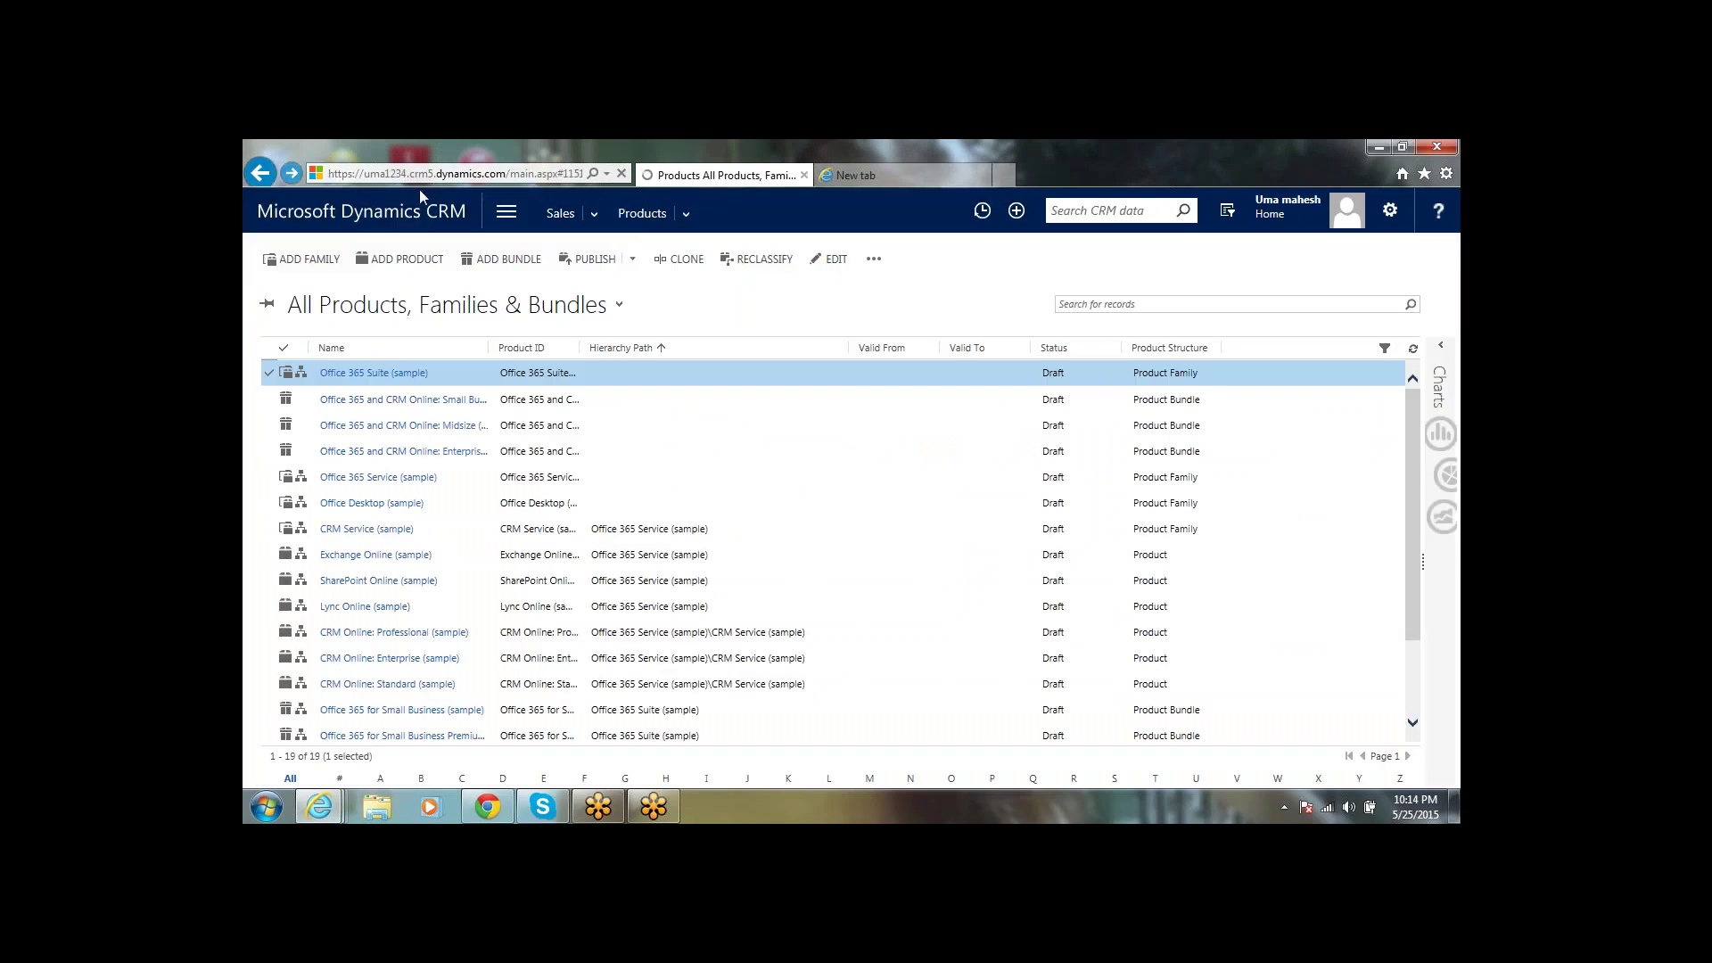
left_click(560, 227)
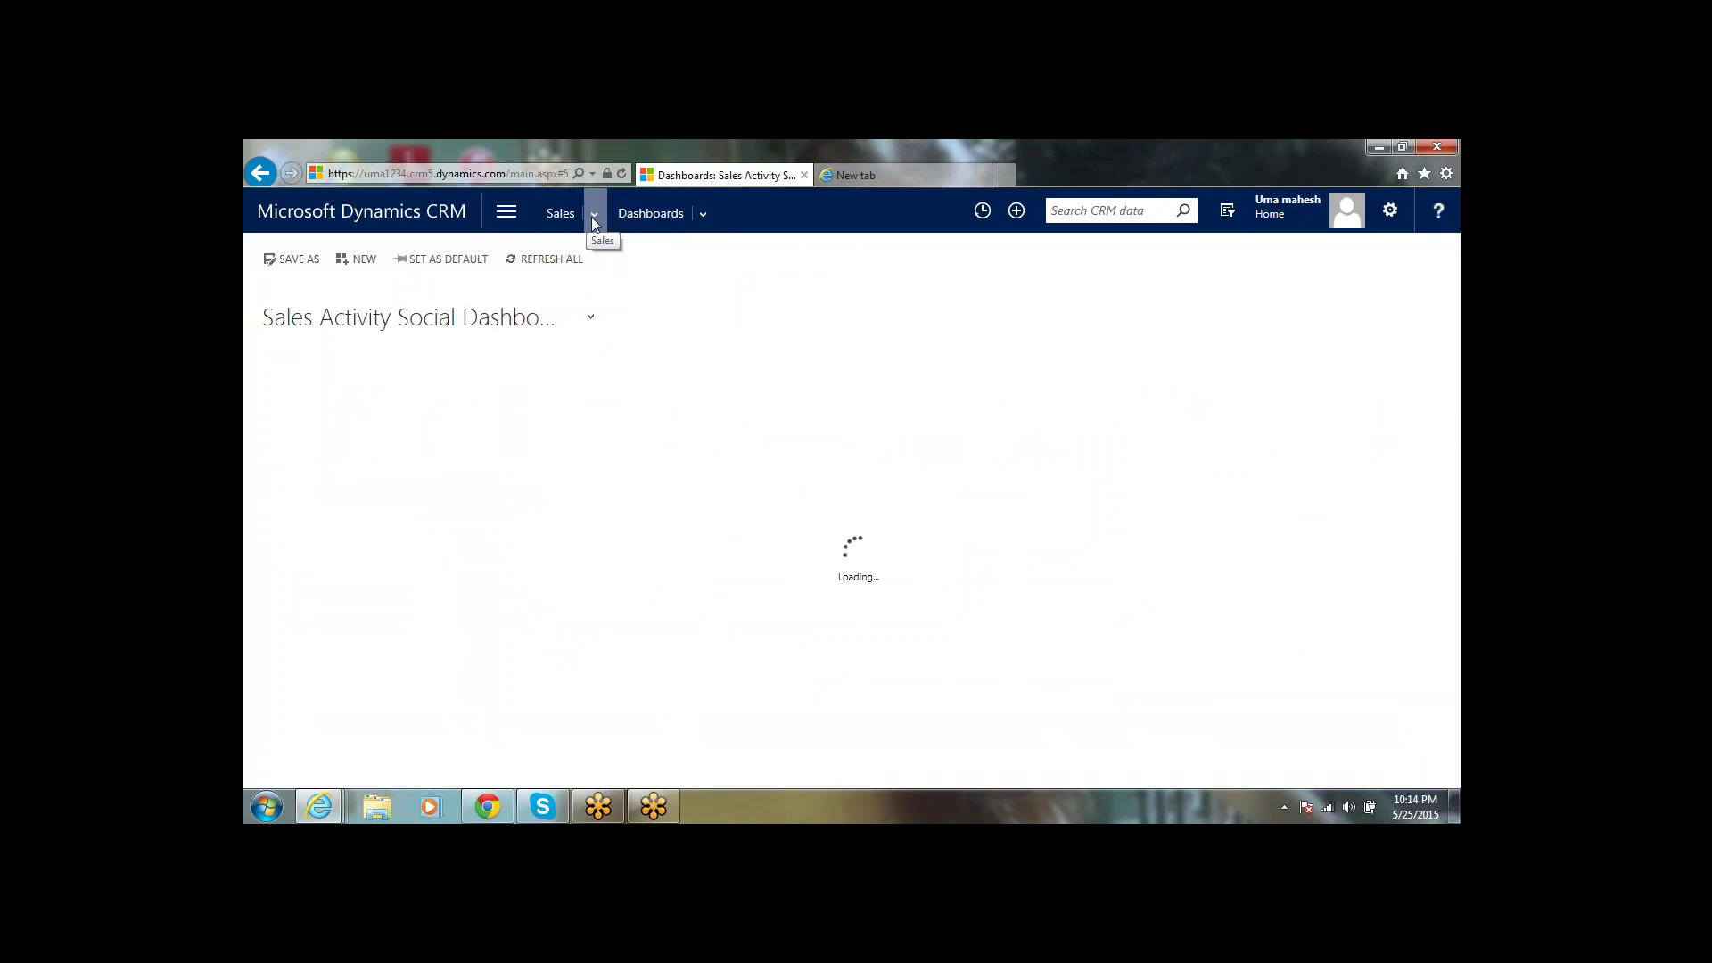
Step: Look through the Sales area's entries, and check Advanced Find for the custom entity by choosing Custom Entites as the record type
left_click(592, 217)
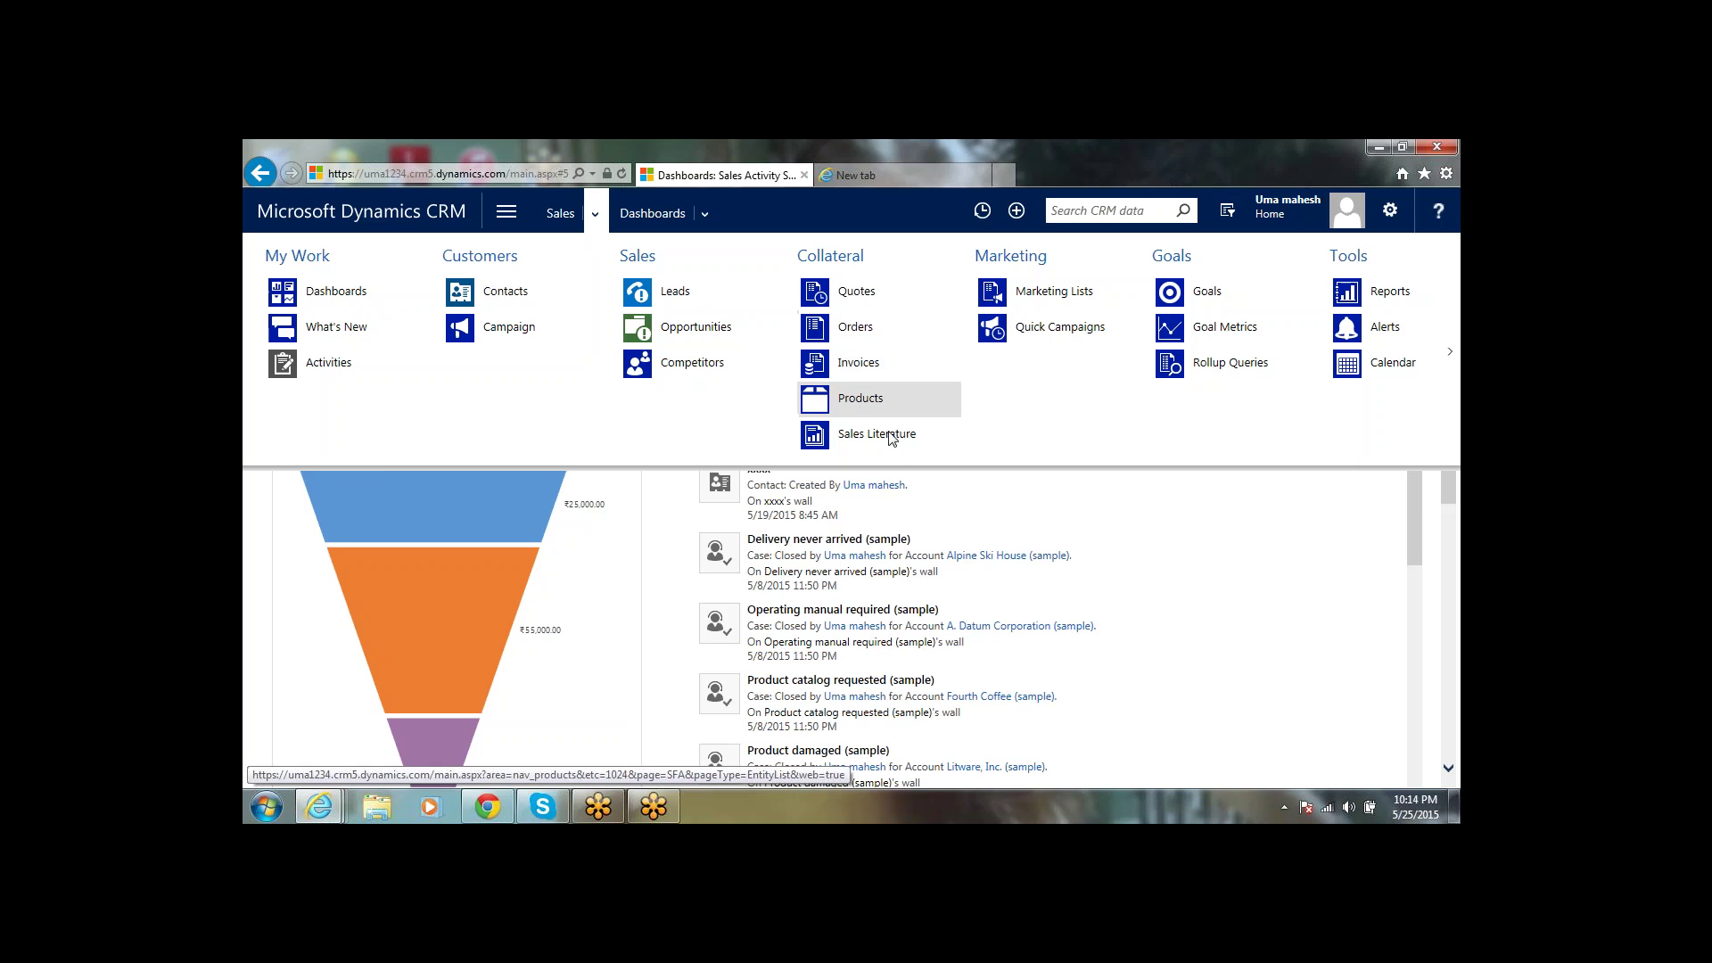
left_click(1451, 359)
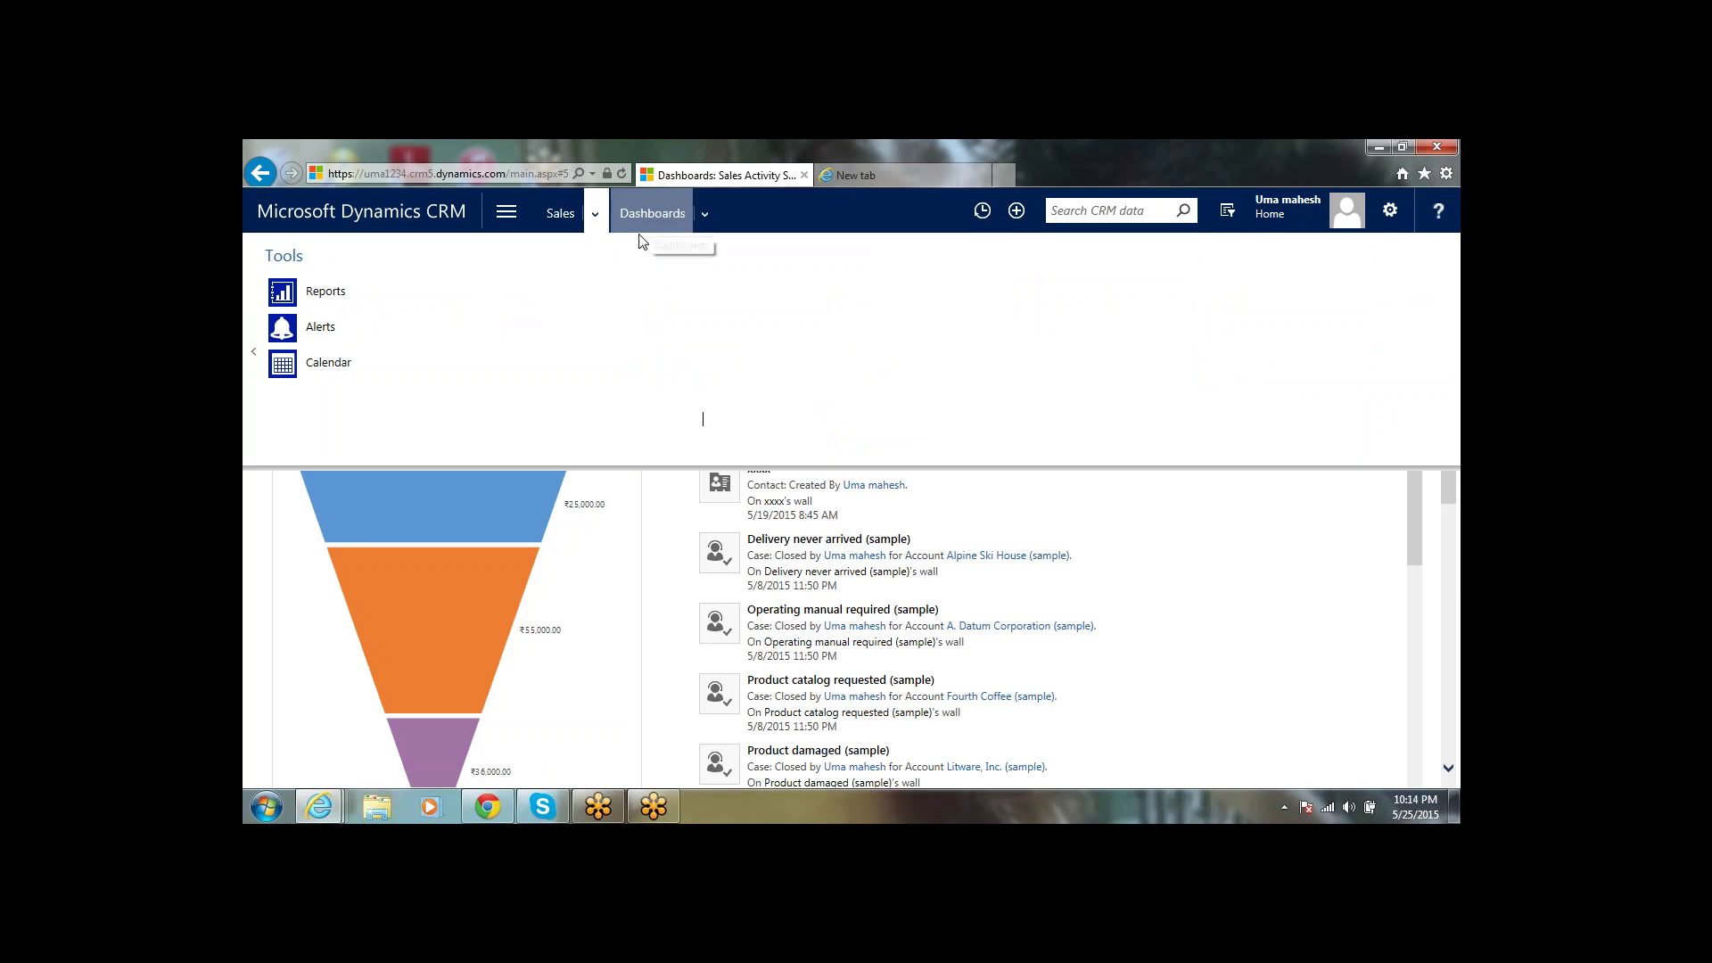
left_click(1229, 210)
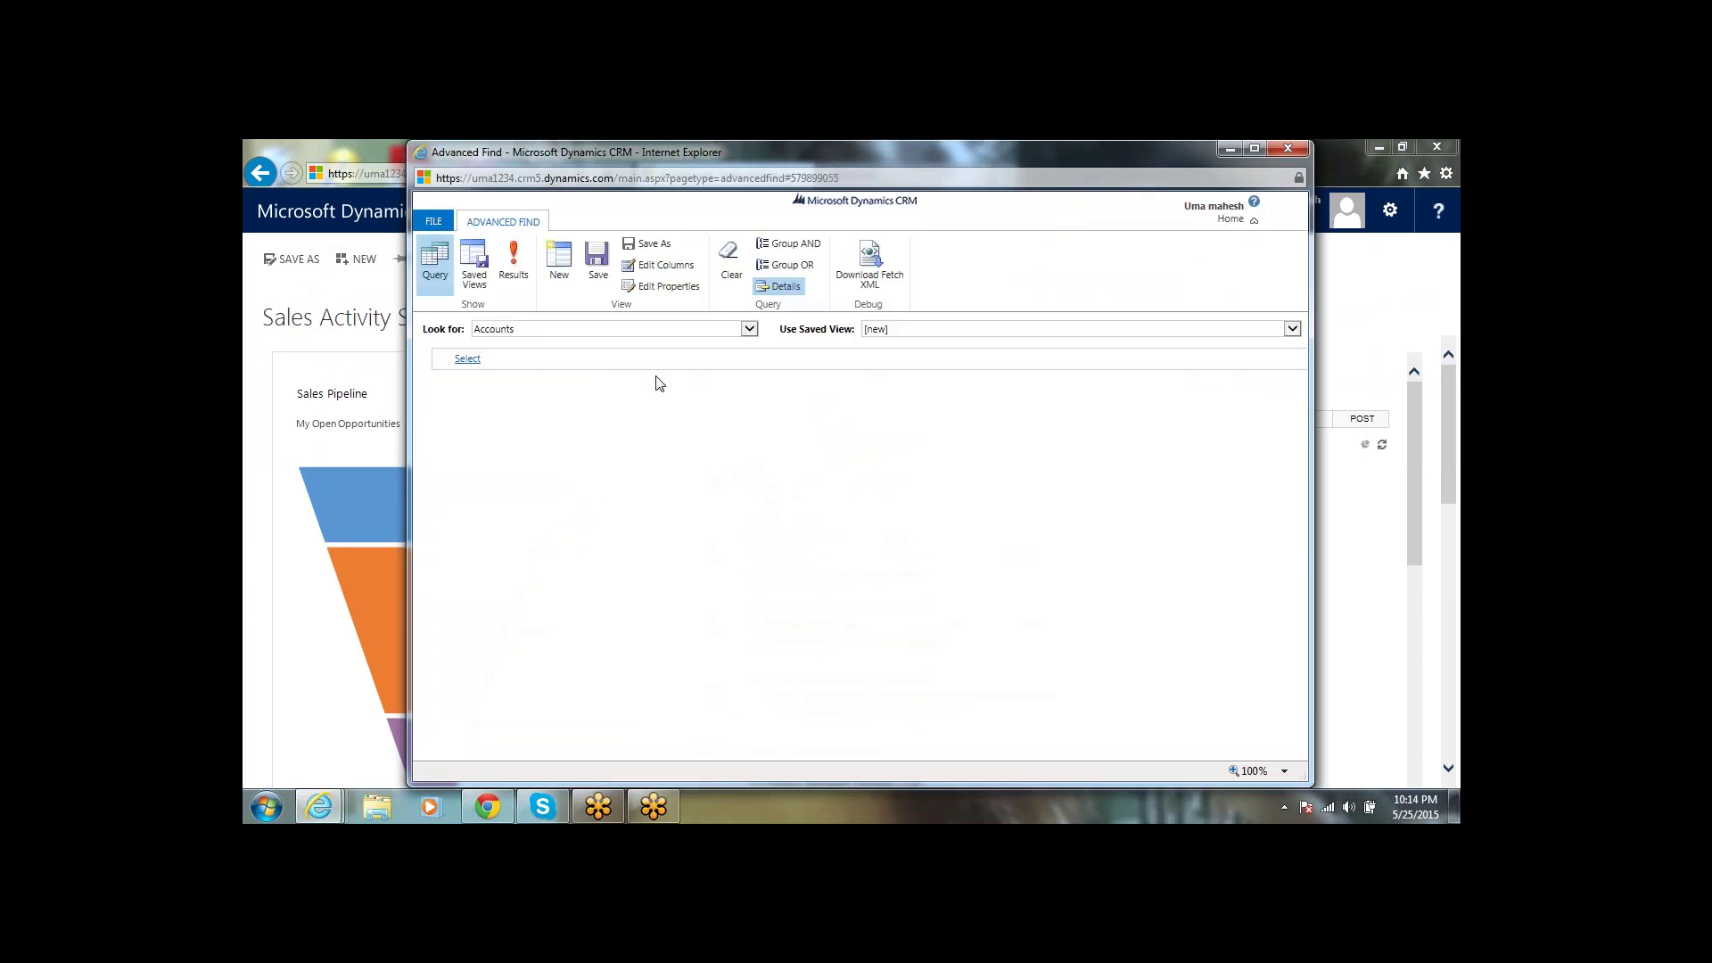
left_click(636, 329)
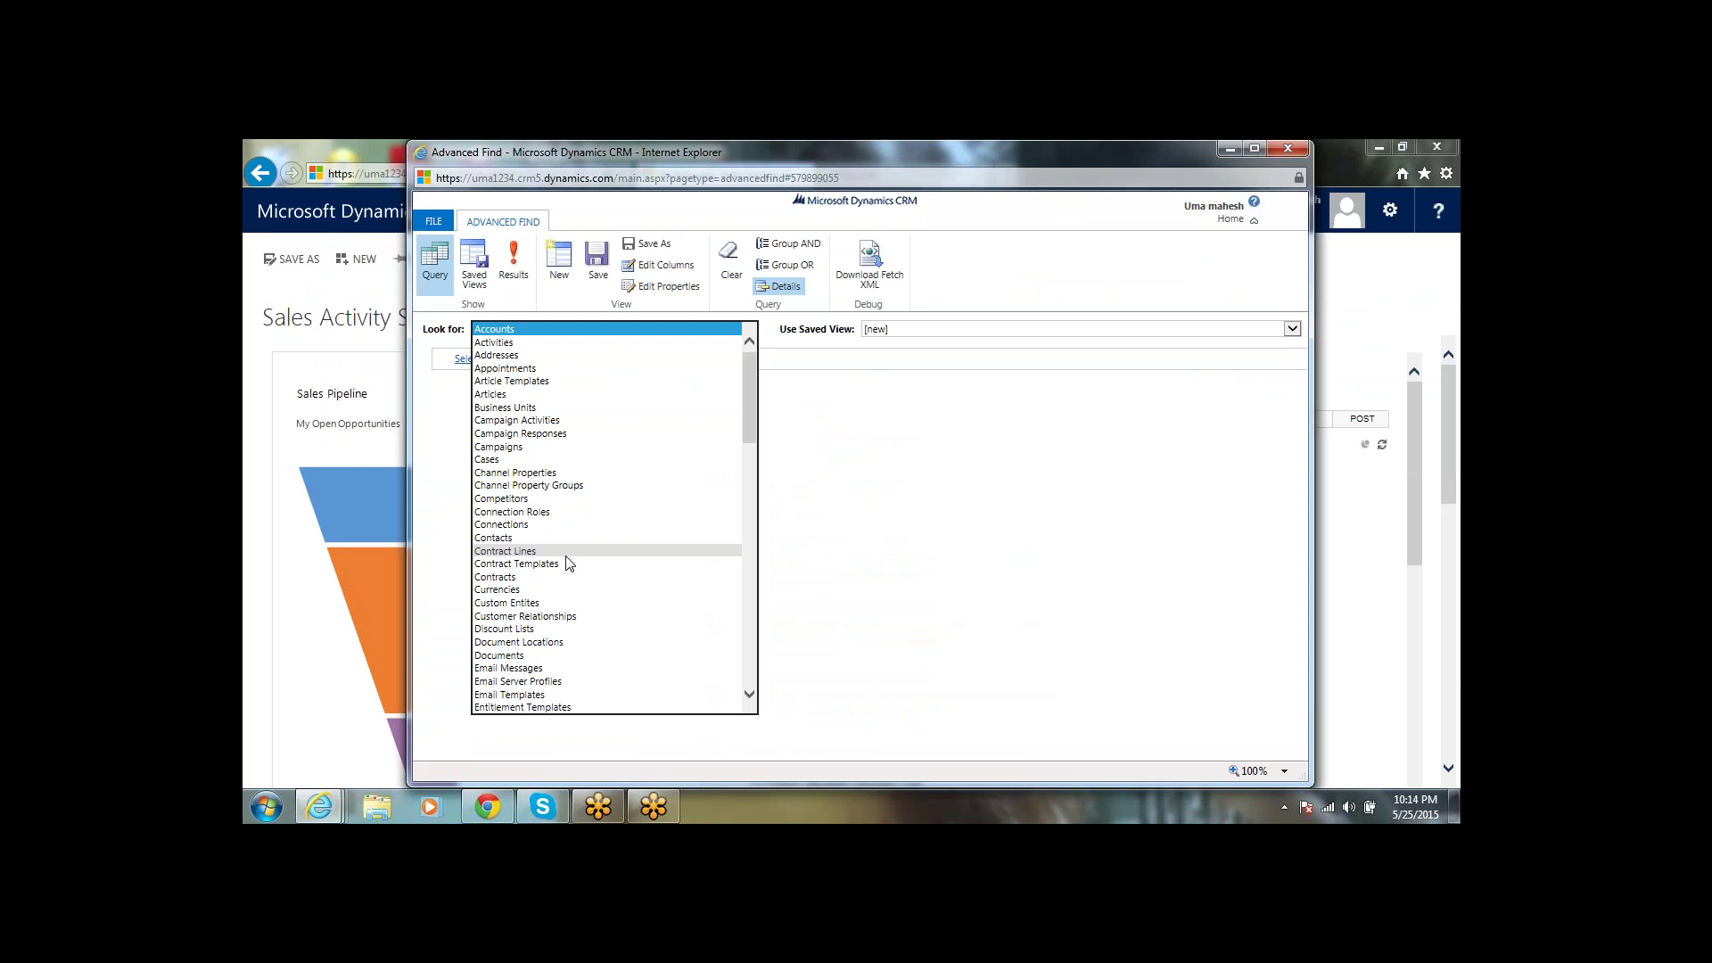
left_click(561, 605)
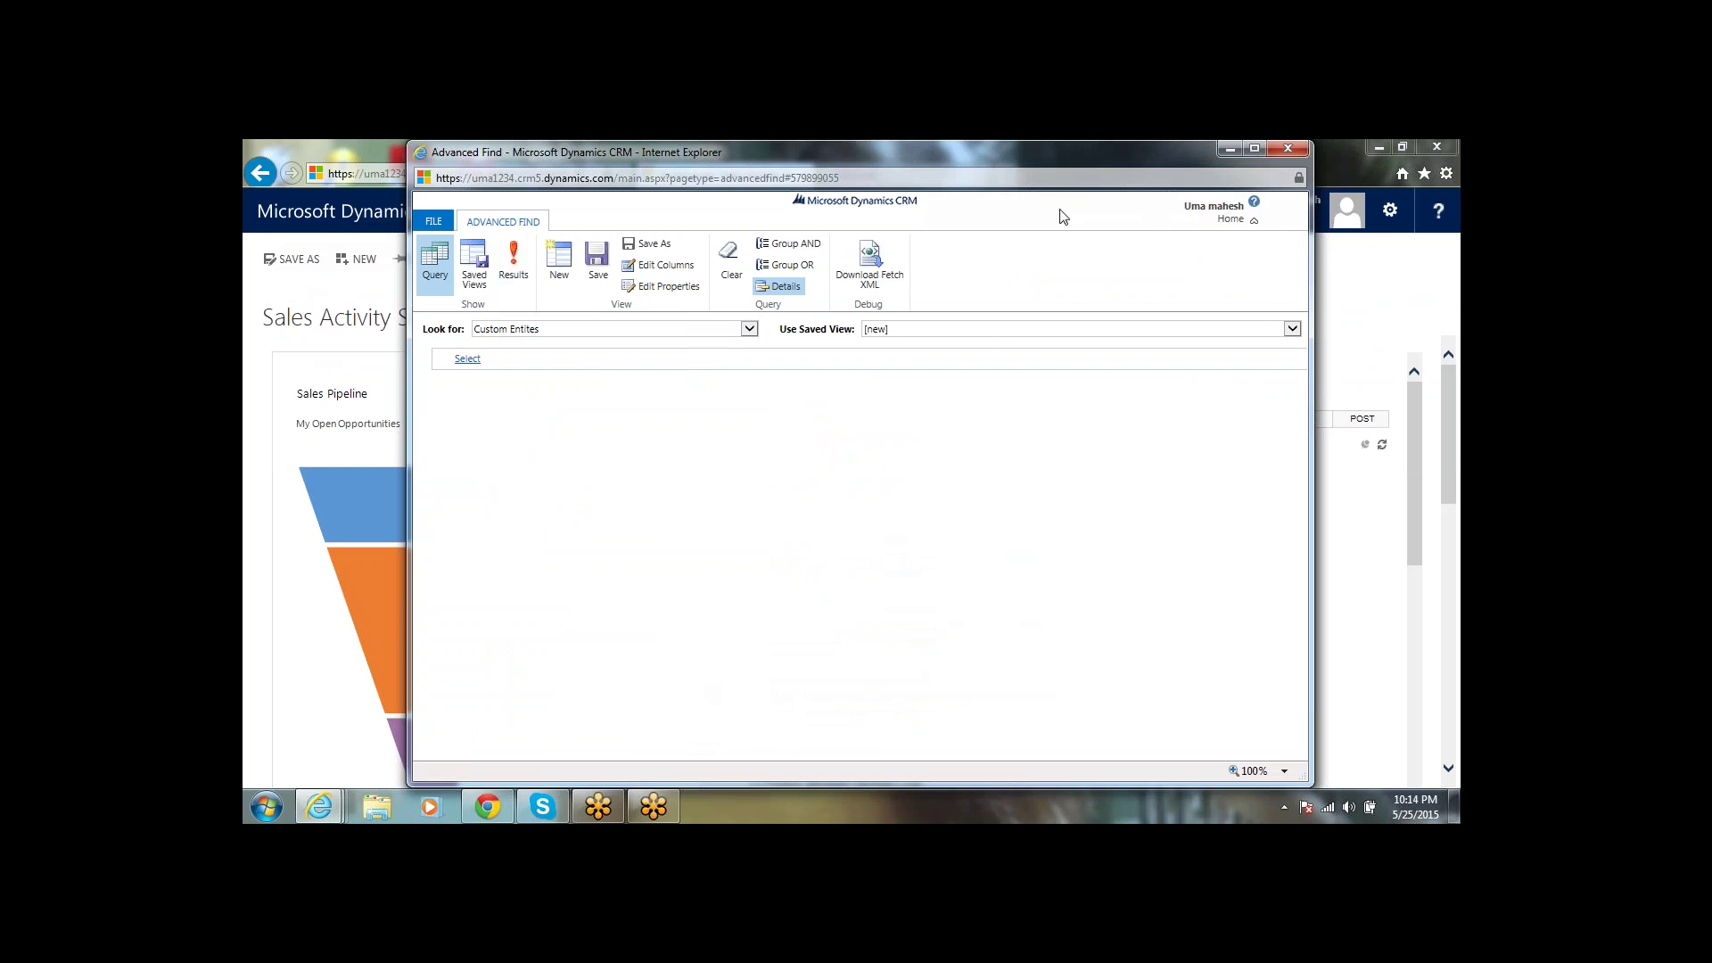
left_click_drag(1012, 147, 884, 272)
left_click(1160, 274)
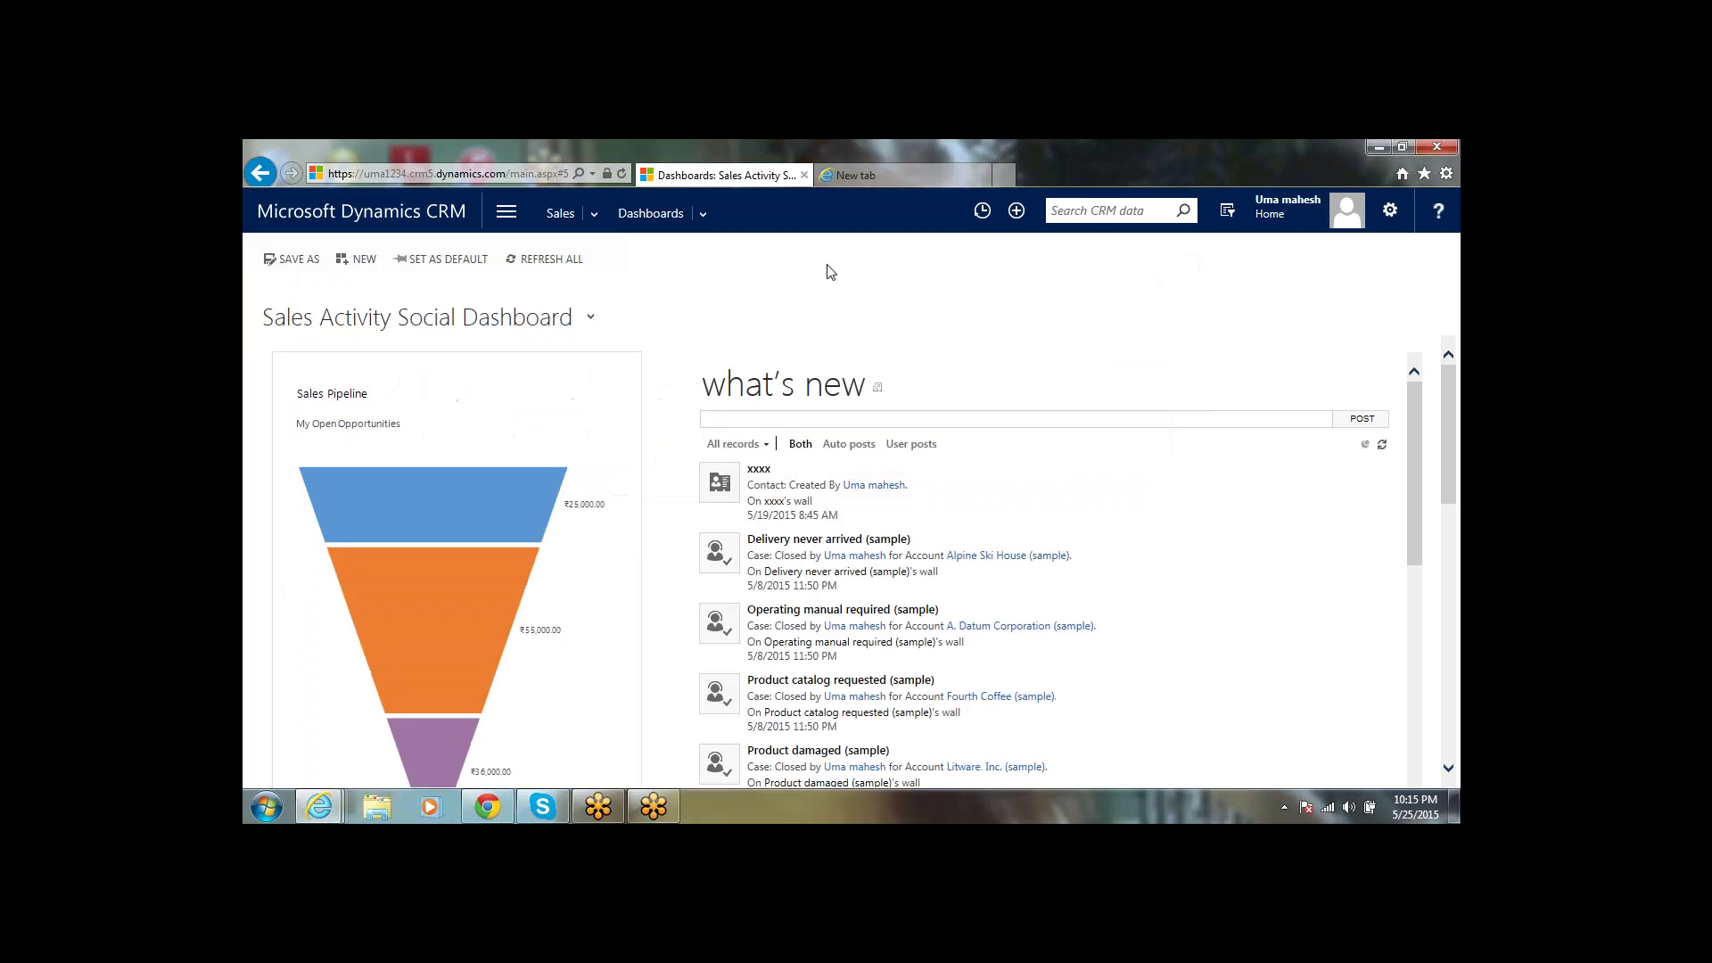
Step: Reopen the Sales area's dashboard and reload its page to refresh the navigation
left_click(561, 216)
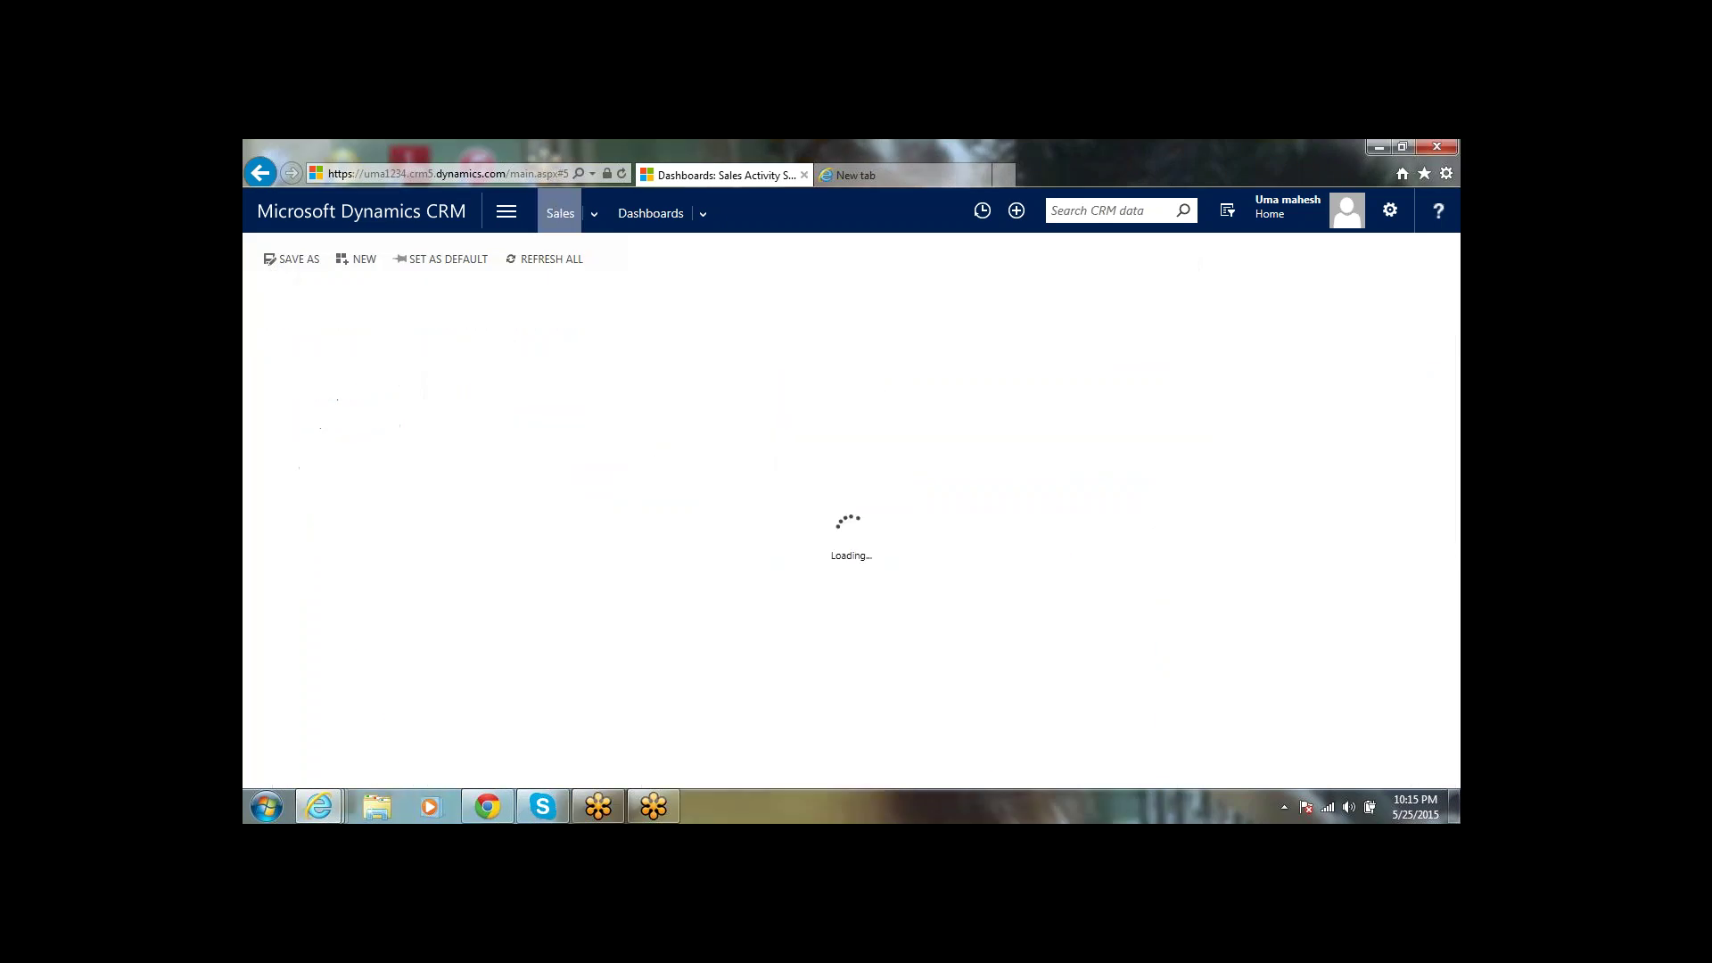
left_click(573, 217)
left_click(555, 219)
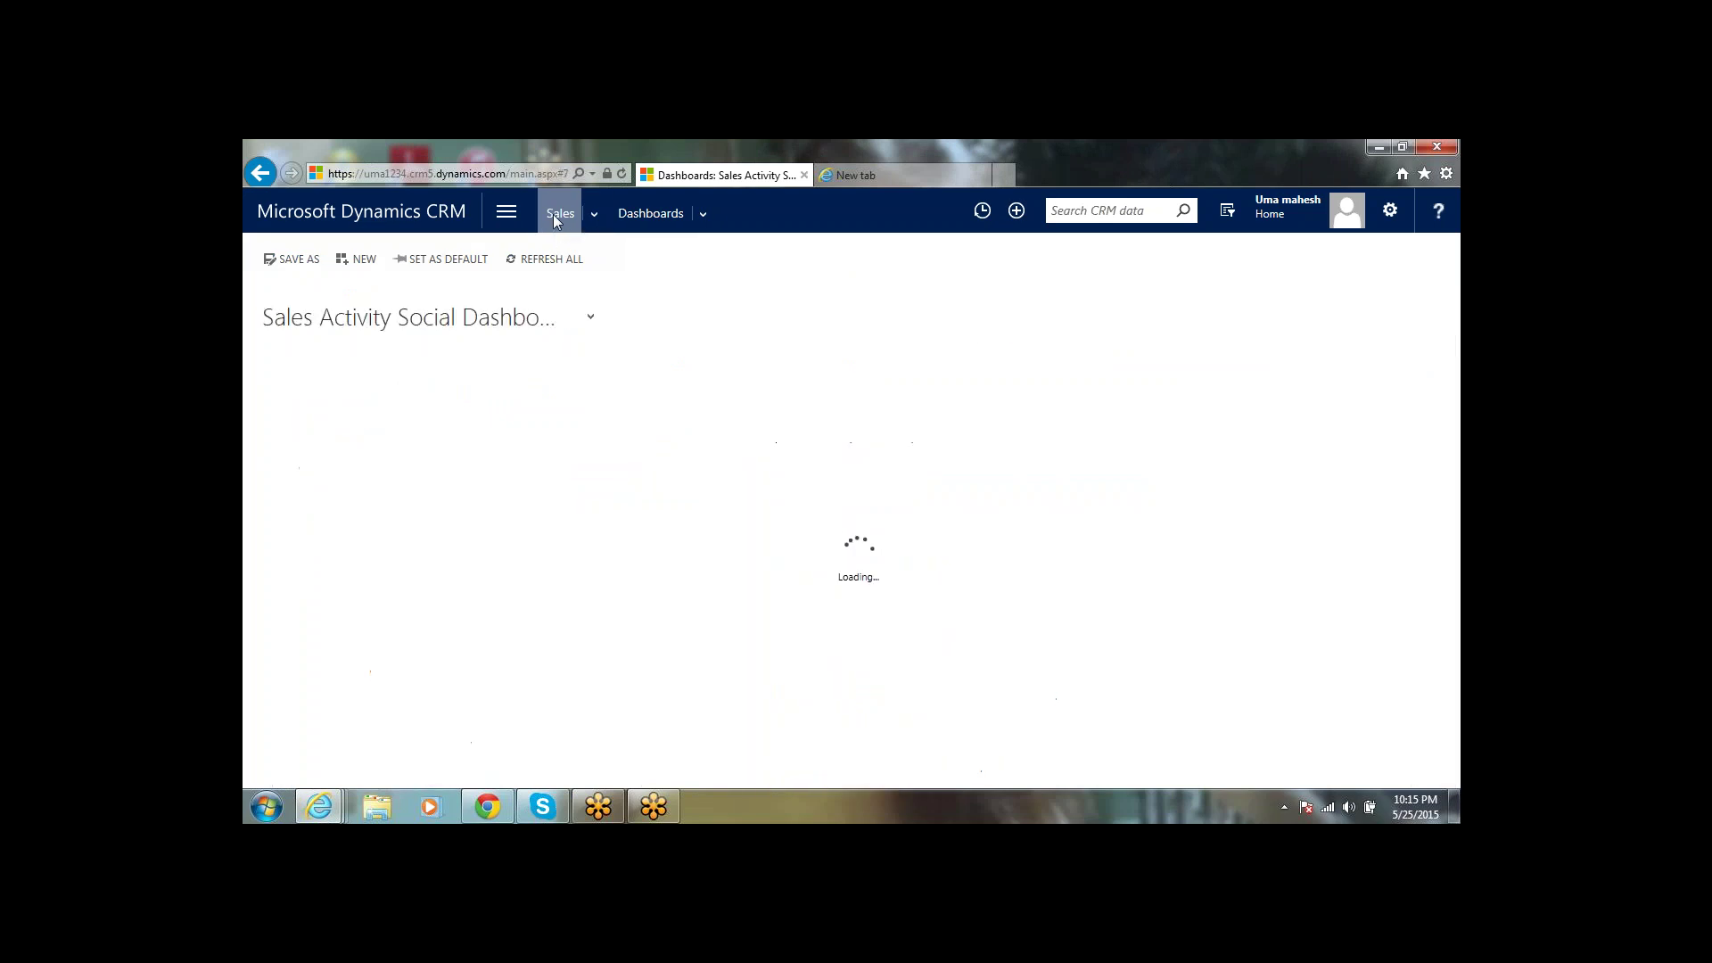
left_click(563, 174)
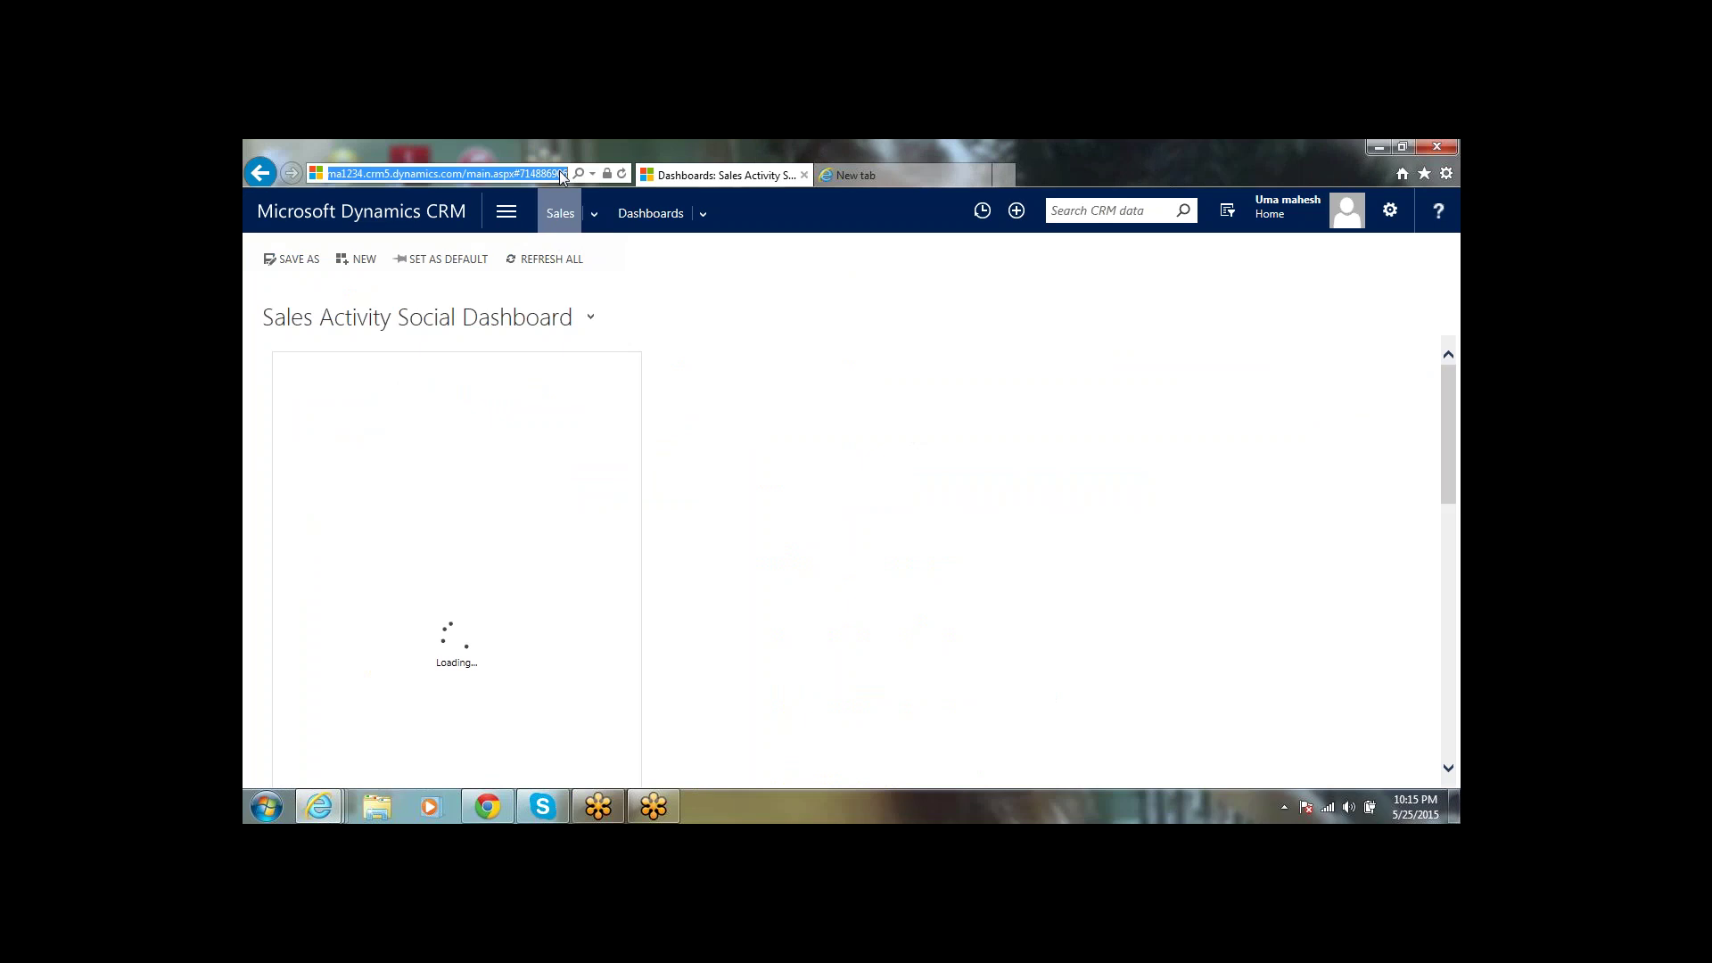
key("Return")
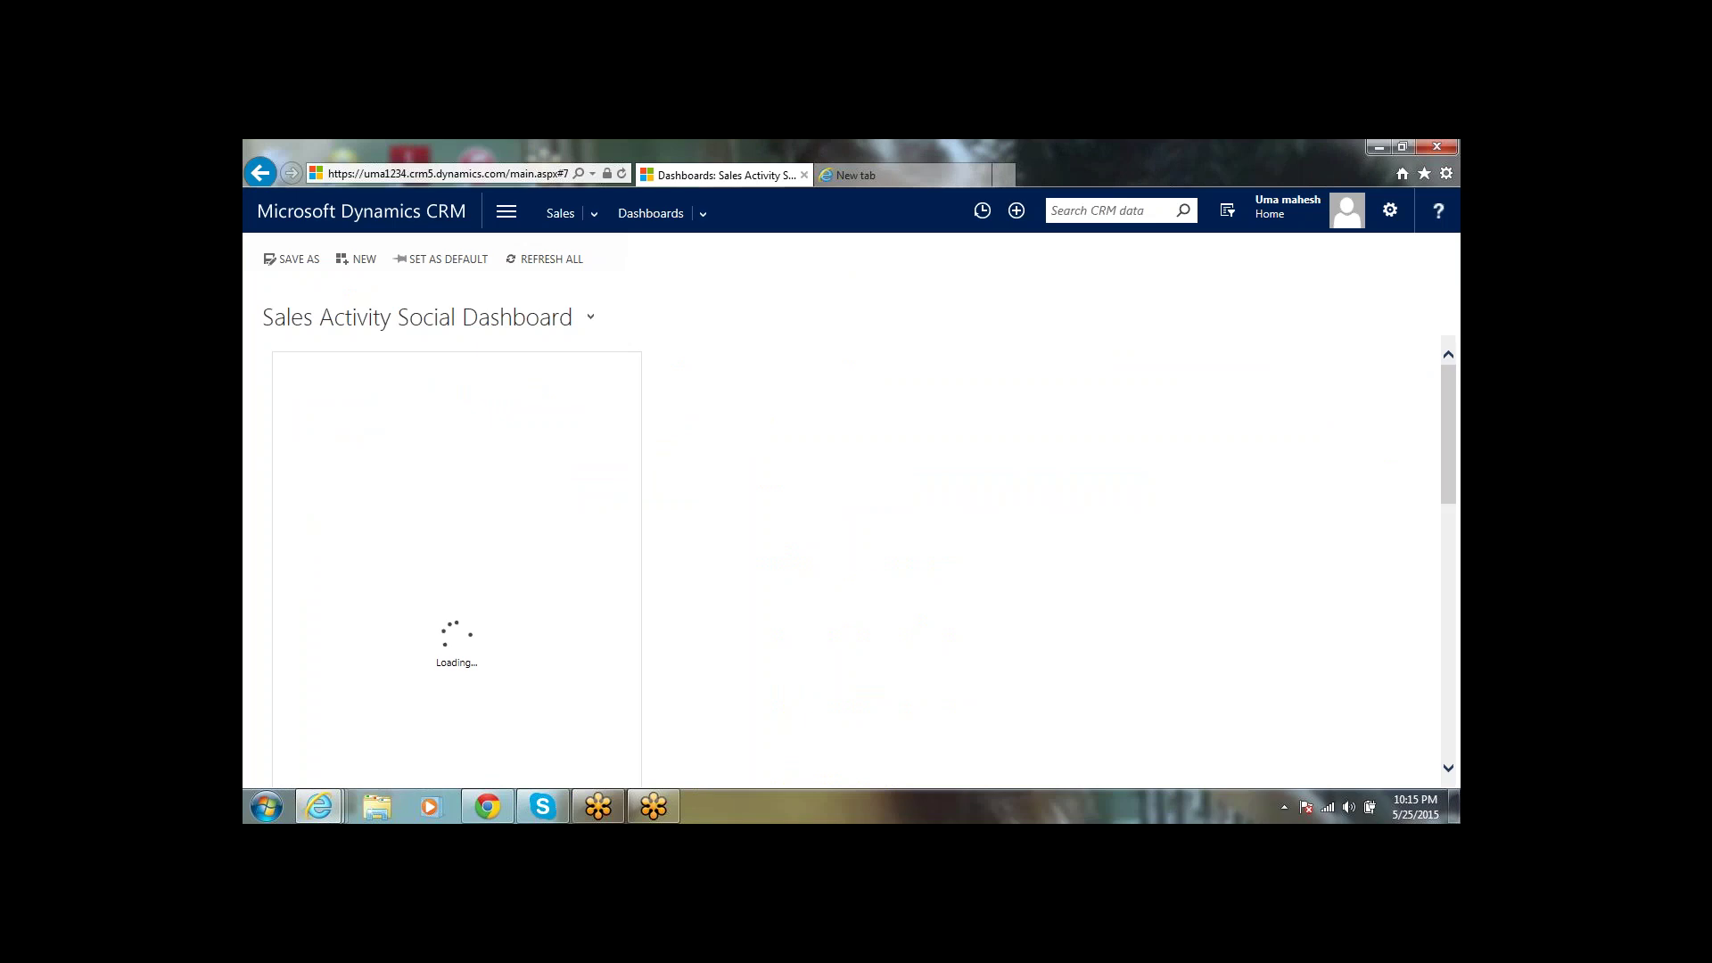
Step: Open the Custom Entites list from the Sales area's Extensions group and open a blank form for a new record
left_click(505, 214)
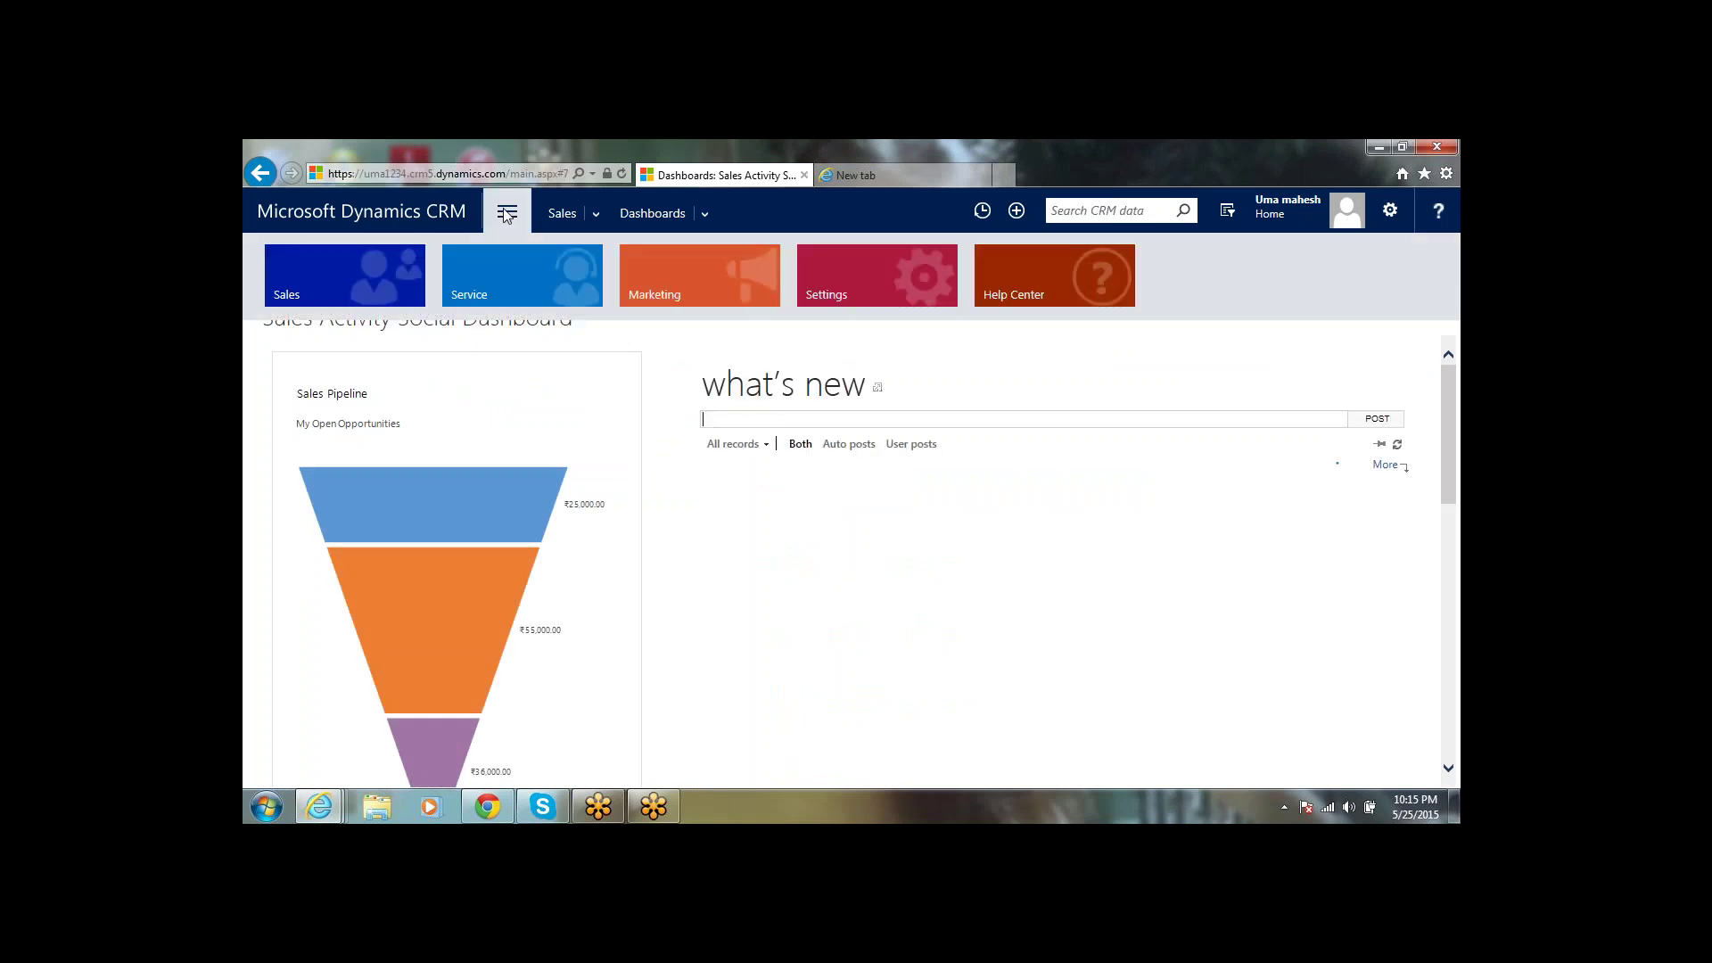
left_click(392, 285)
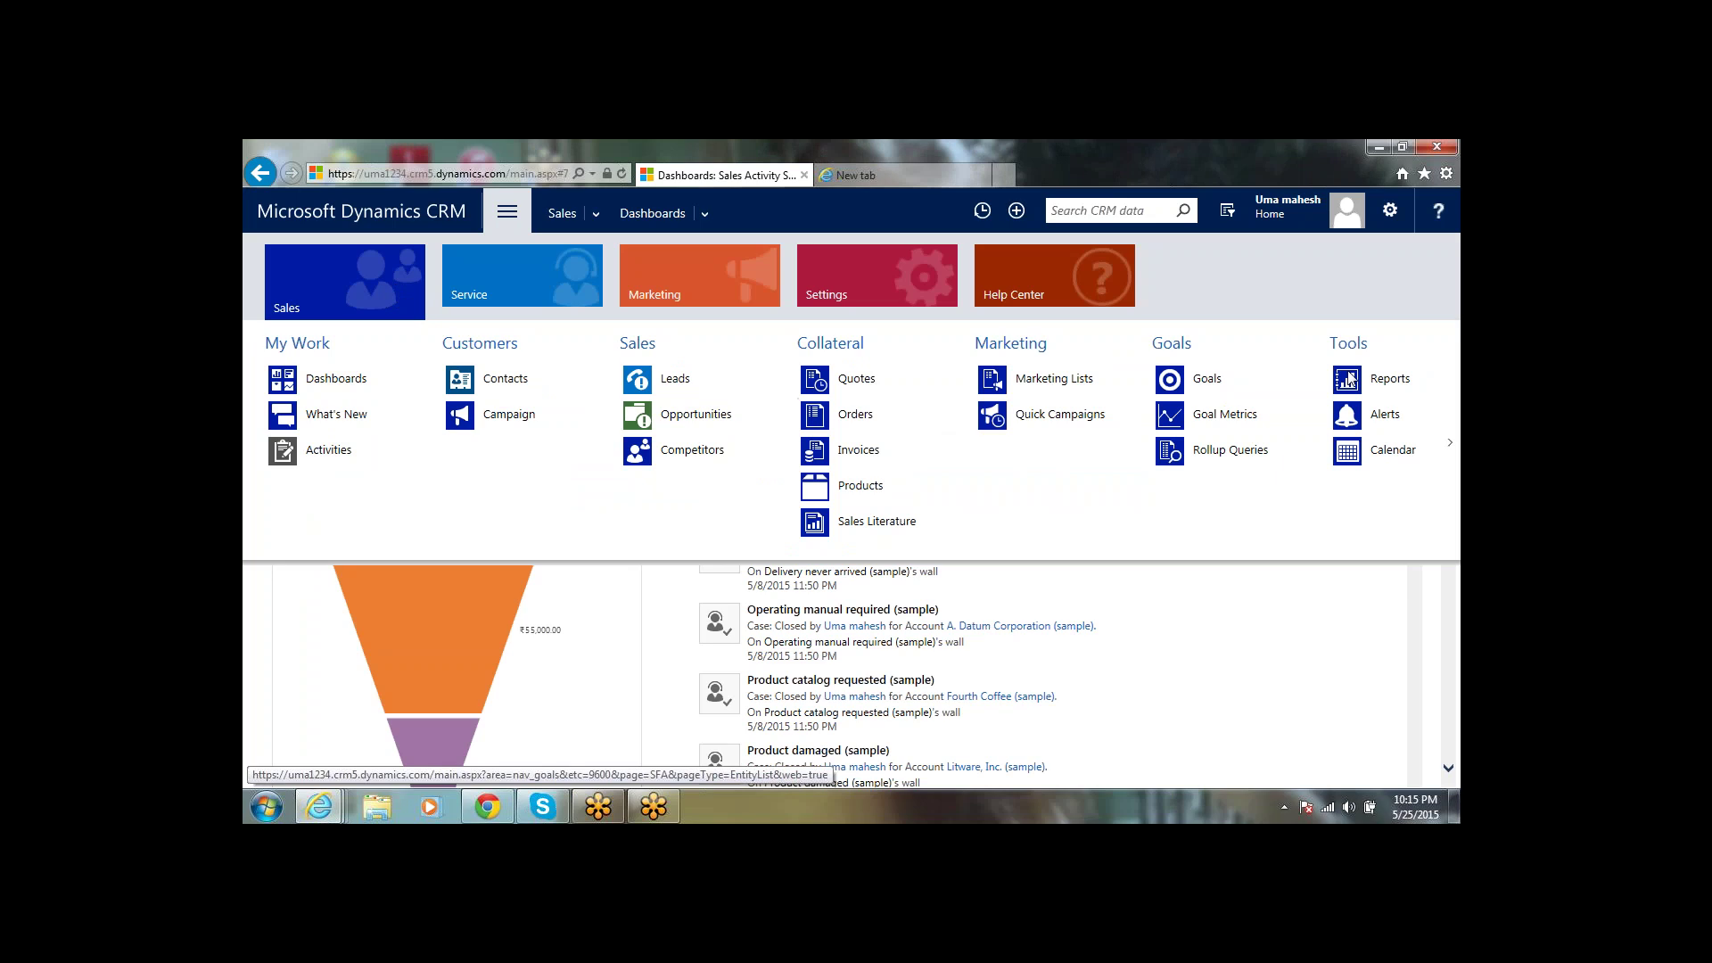
left_click(1454, 450)
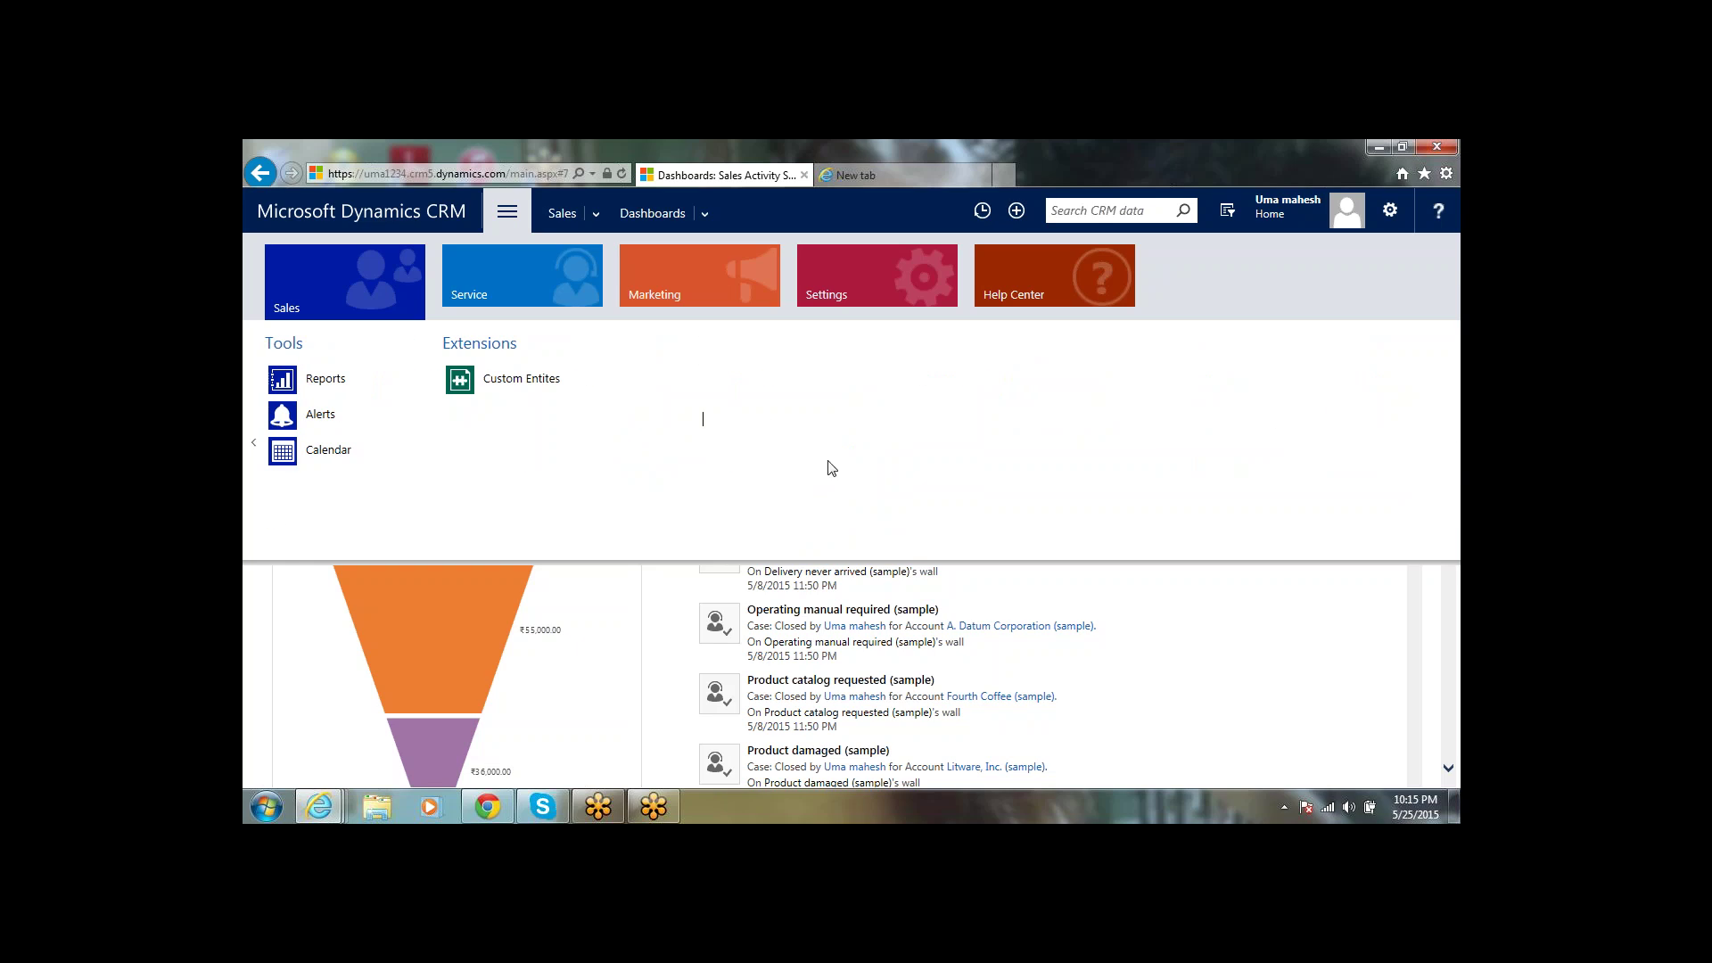
left_click(524, 377)
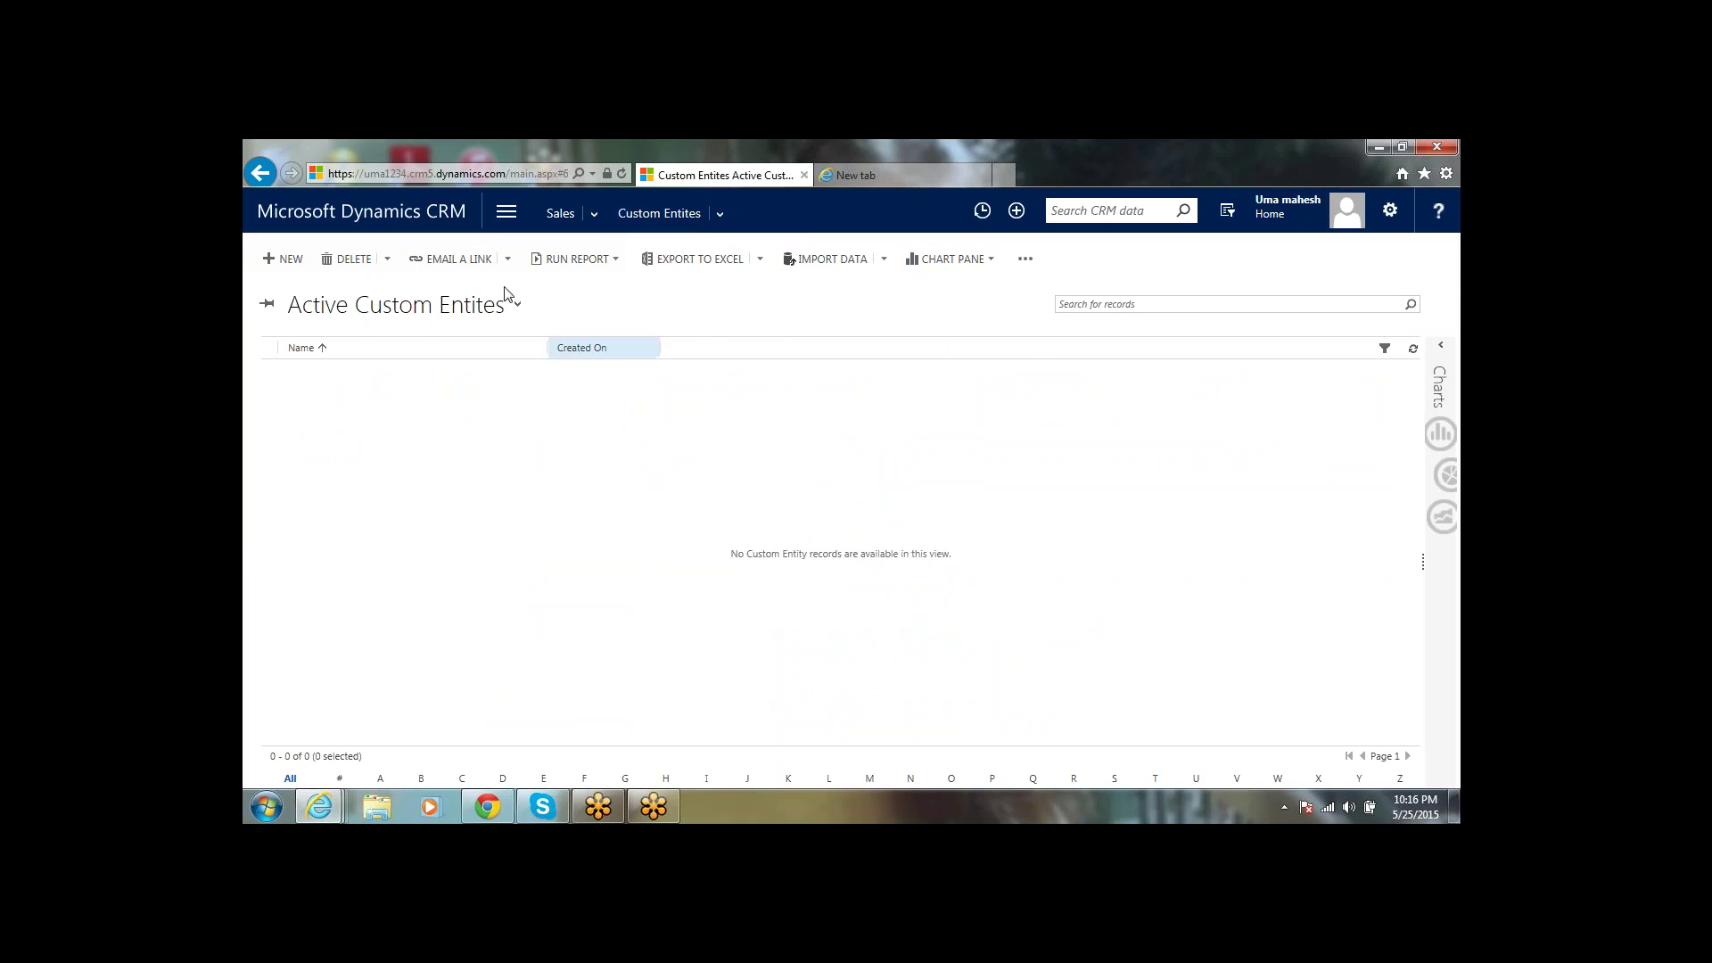
left_click(290, 260)
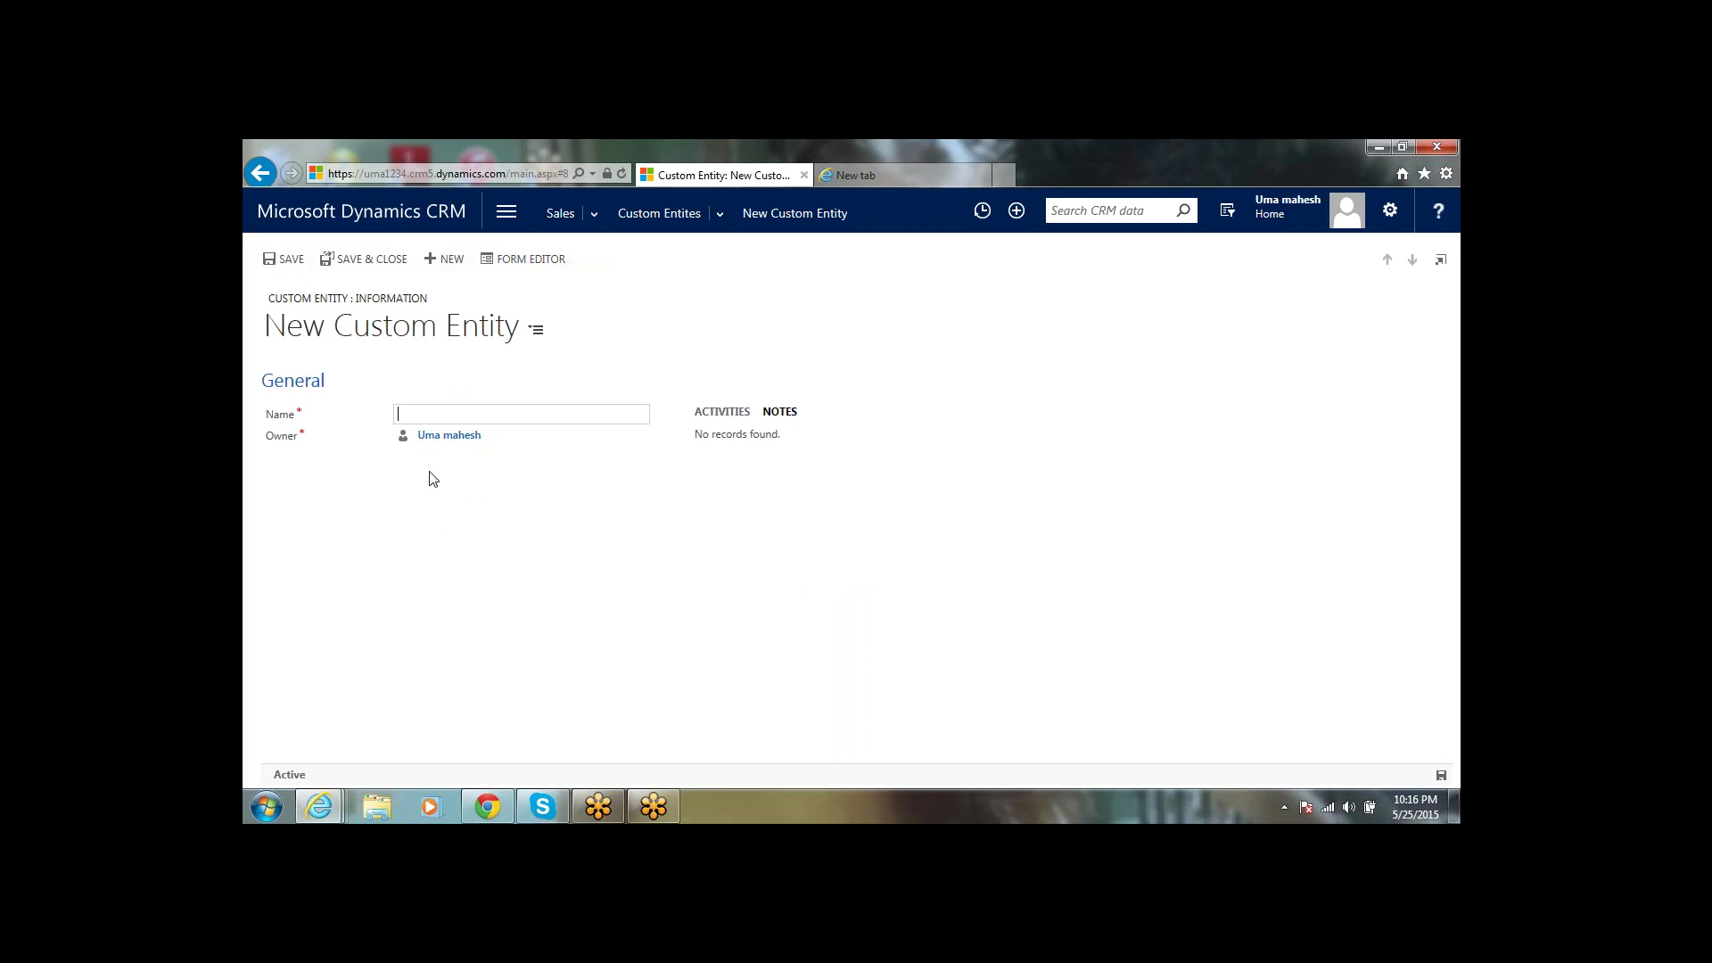
left_click(455, 498)
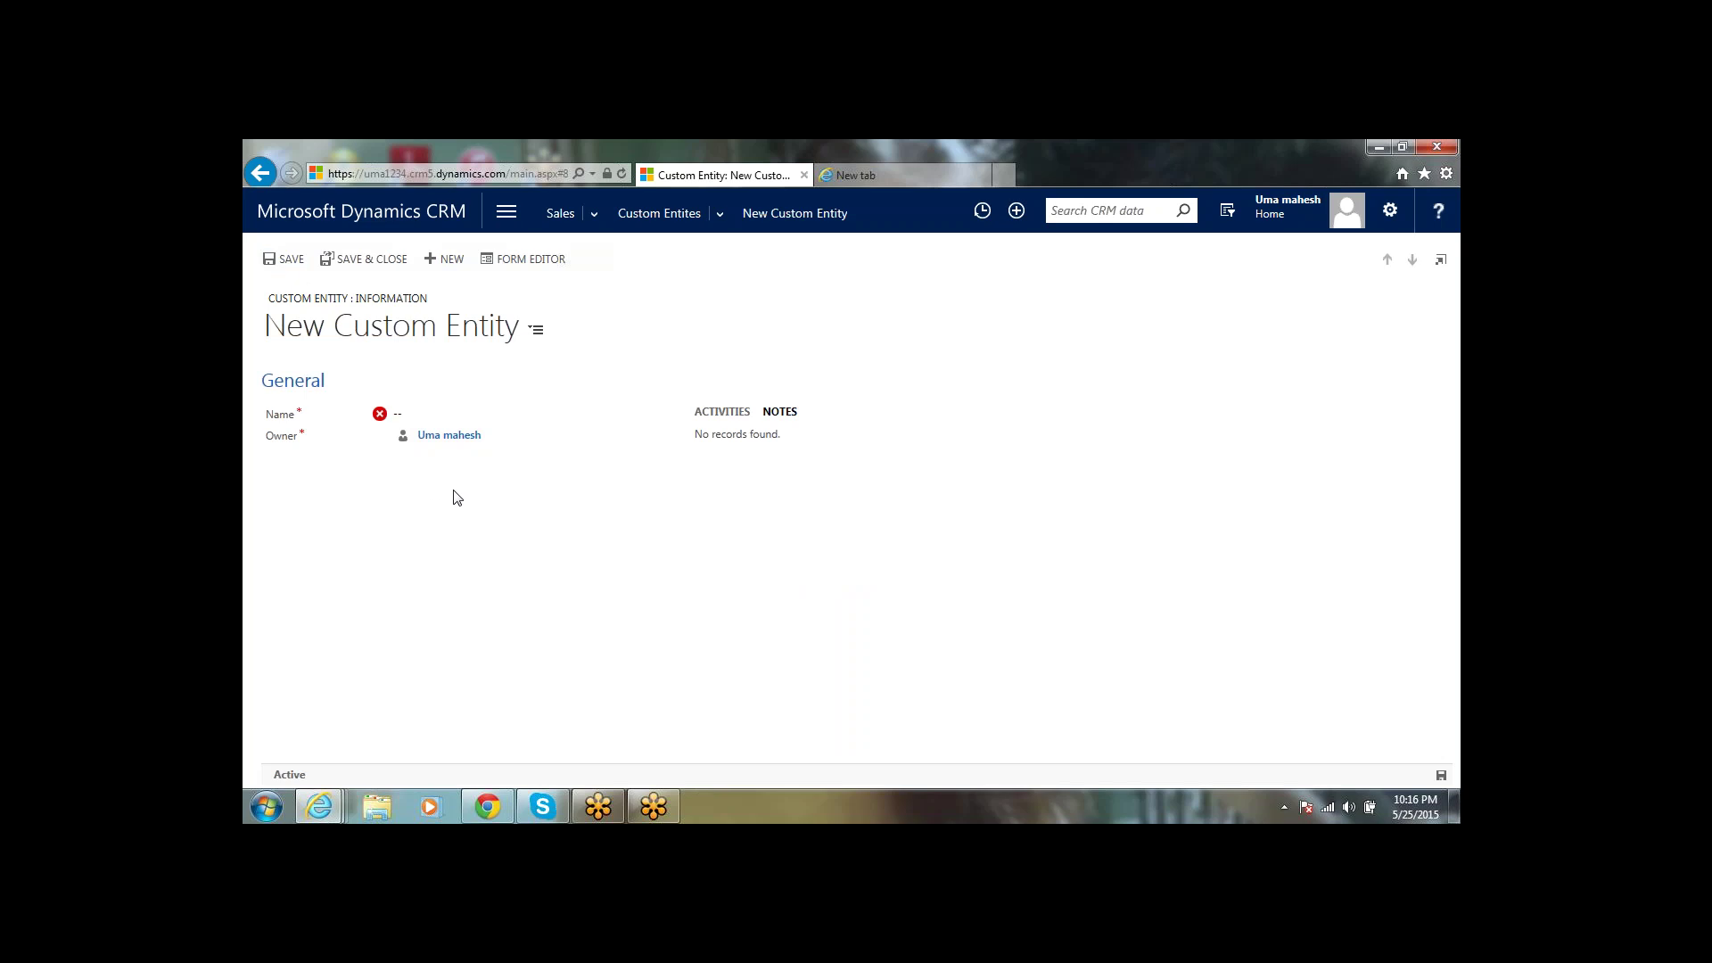